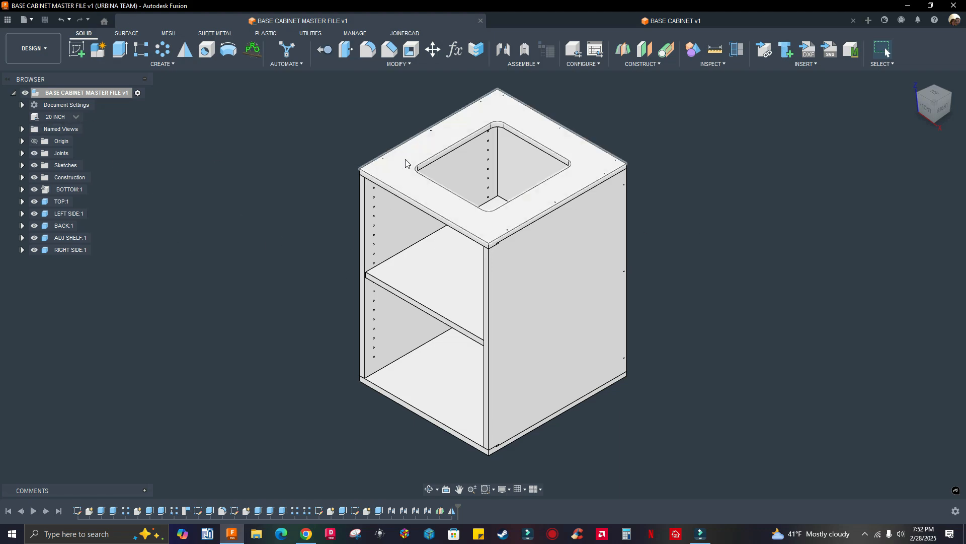
# - Switch the master cabinet through its 22 INCH, 24 INCH, 26 INCH and 36 INCH configurations
pyautogui.click(77, 118)
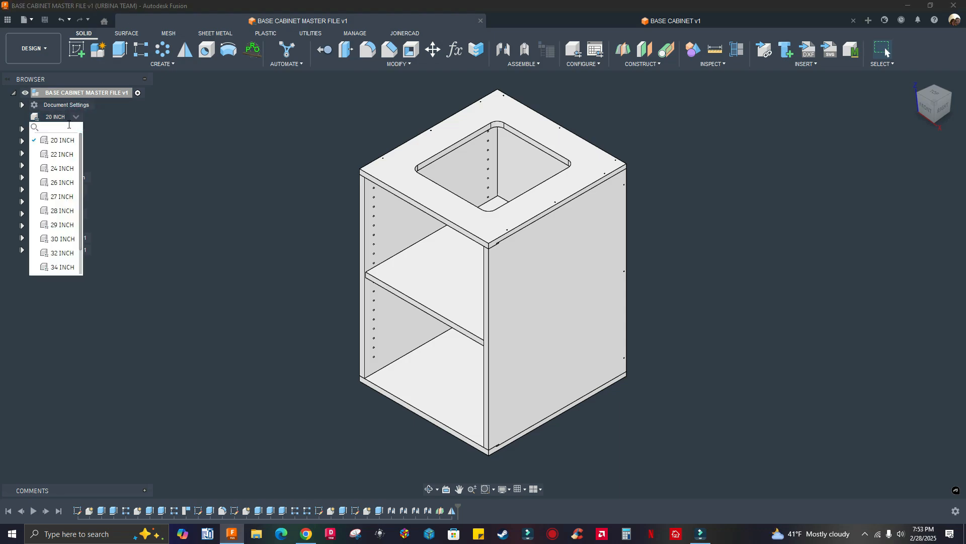
pyautogui.click(61, 155)
pyautogui.click(77, 117)
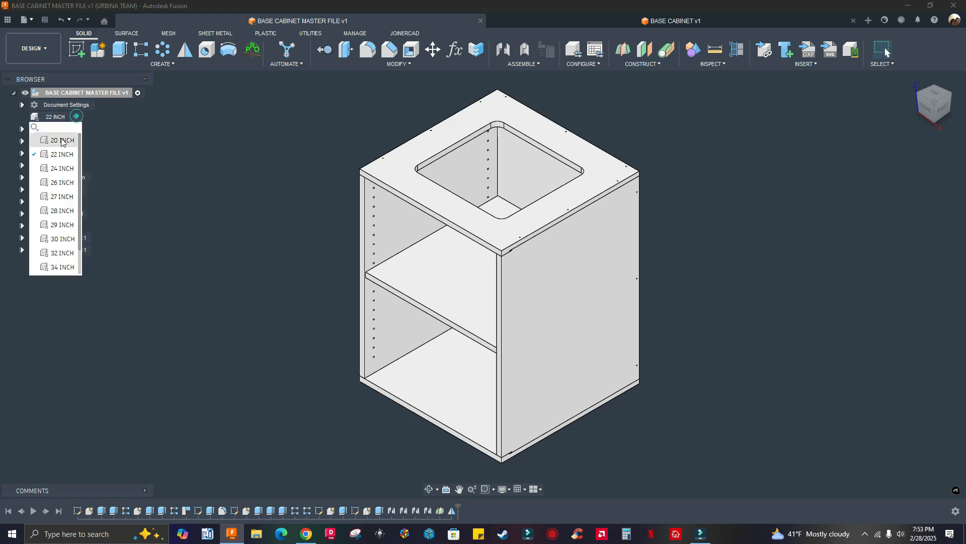
pyautogui.click(59, 169)
pyautogui.click(76, 116)
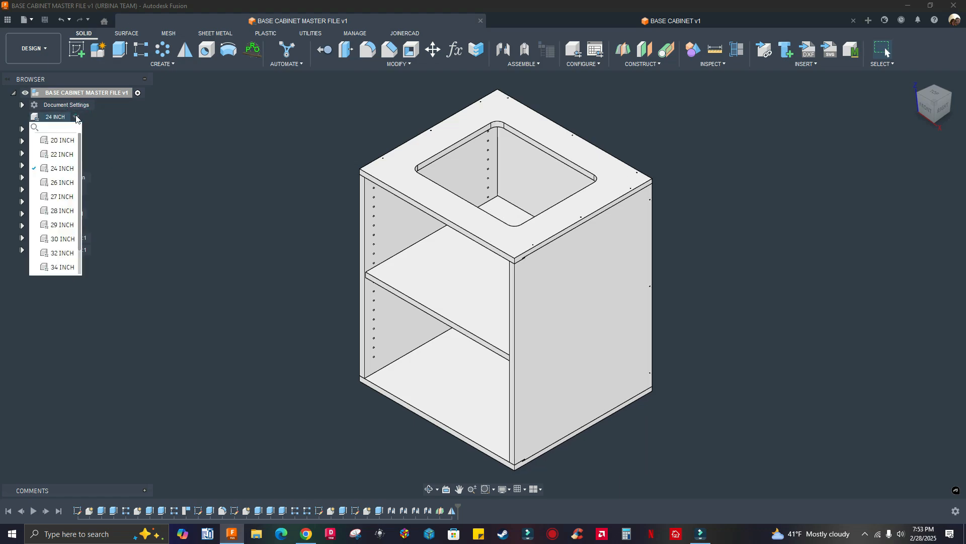
pyautogui.click(62, 183)
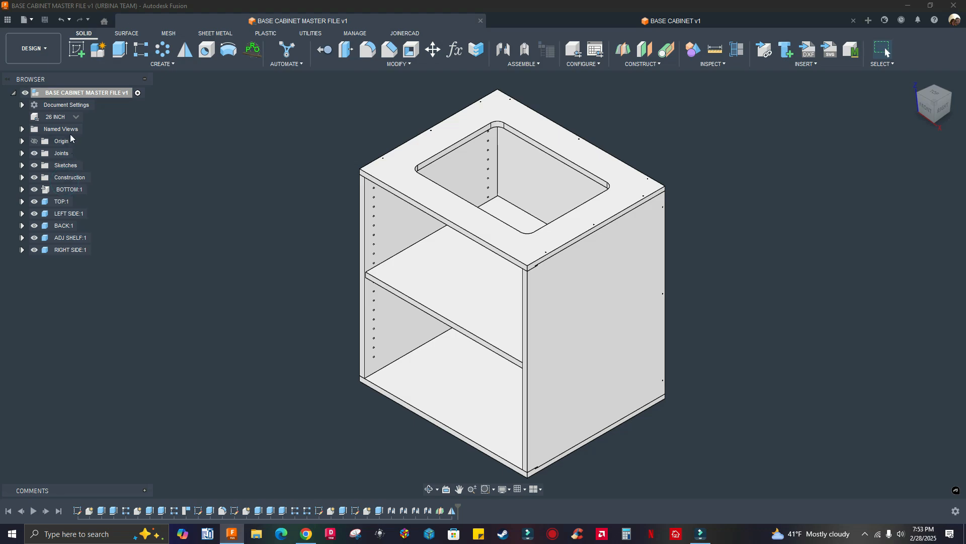
pyautogui.click(76, 117)
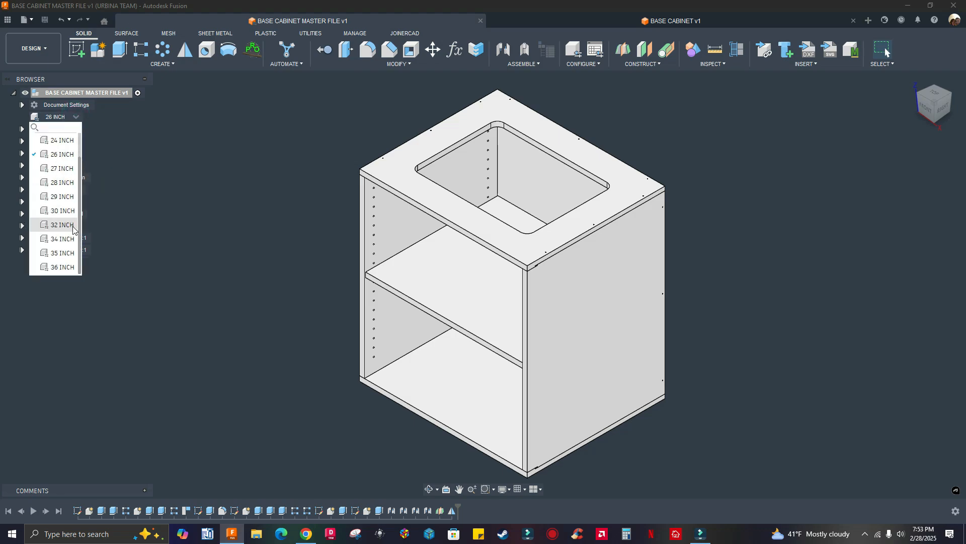
pyautogui.click(64, 266)
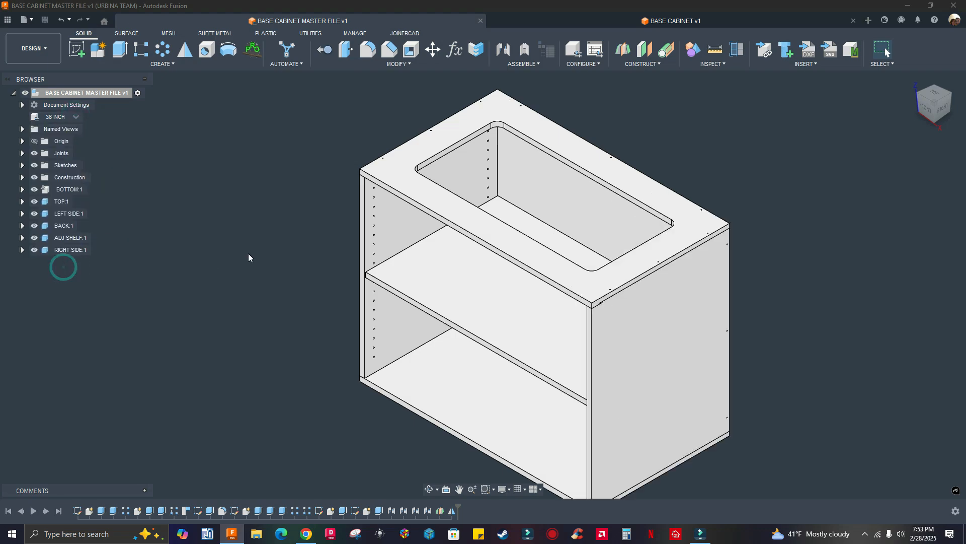
# - Examine the 36 INCH cabinet from the front and right side, including its top opening and adjustable shelf
pyautogui.keyDown('shift'); pyautogui.moveTo(252, 248); pyautogui.dragTo(398, 258, button='middle'); pyautogui.keyUp('shift')
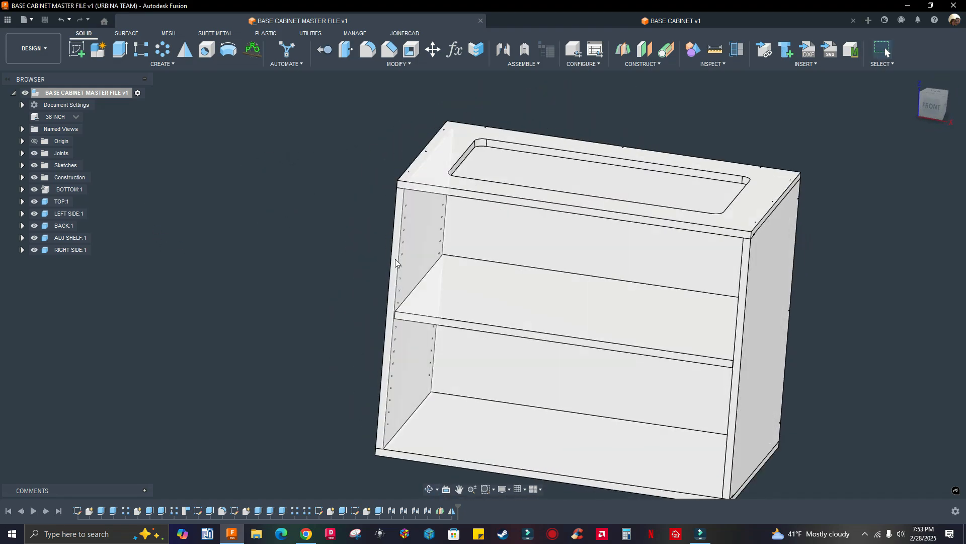
pyautogui.scroll(-4, 313, 250)
pyautogui.keyDown('shift'); pyautogui.moveTo(725, 264); pyautogui.dragTo(693, 304, button='middle'); pyautogui.keyUp('shift')
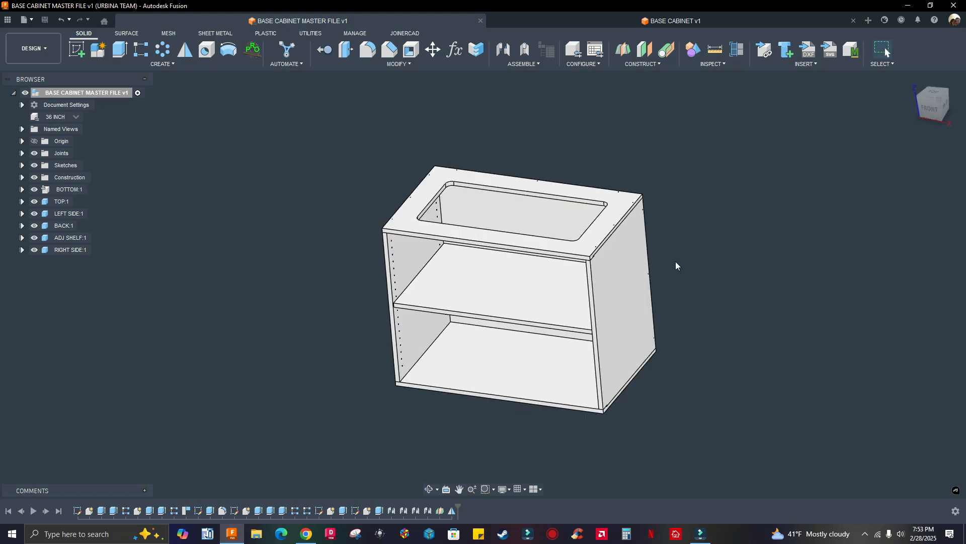
pyautogui.keyDown('shift'); pyautogui.moveTo(675, 261); pyautogui.dragTo(523, 280, button='middle'); pyautogui.keyUp('shift')
pyautogui.scroll(2, 415, 282)
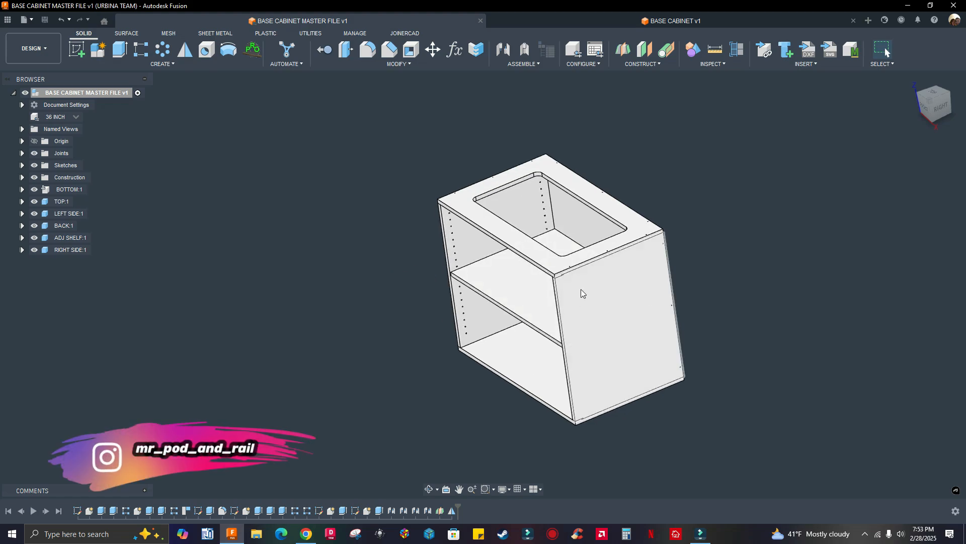
pyautogui.scroll(3, 582, 291)
pyautogui.keyDown('shift'); pyautogui.moveTo(341, 316); pyautogui.dragTo(335, 263, button='middle'); pyautogui.keyUp('shift')
pyautogui.moveTo(675, 168); pyautogui.dragTo(449, 204, button='middle')
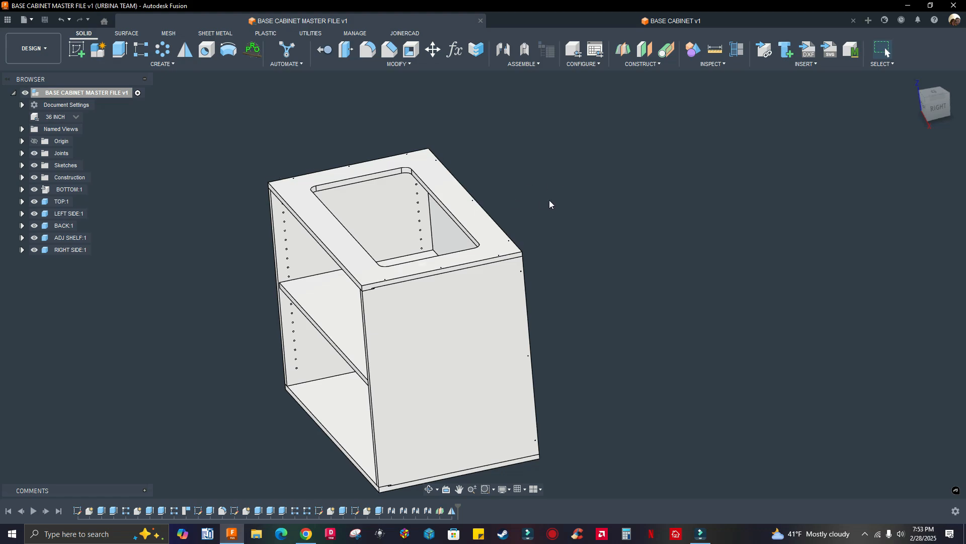
pyautogui.keyDown('shift'); pyautogui.moveTo(575, 194); pyautogui.dragTo(596, 160, button='middle'); pyautogui.keyUp('shift')
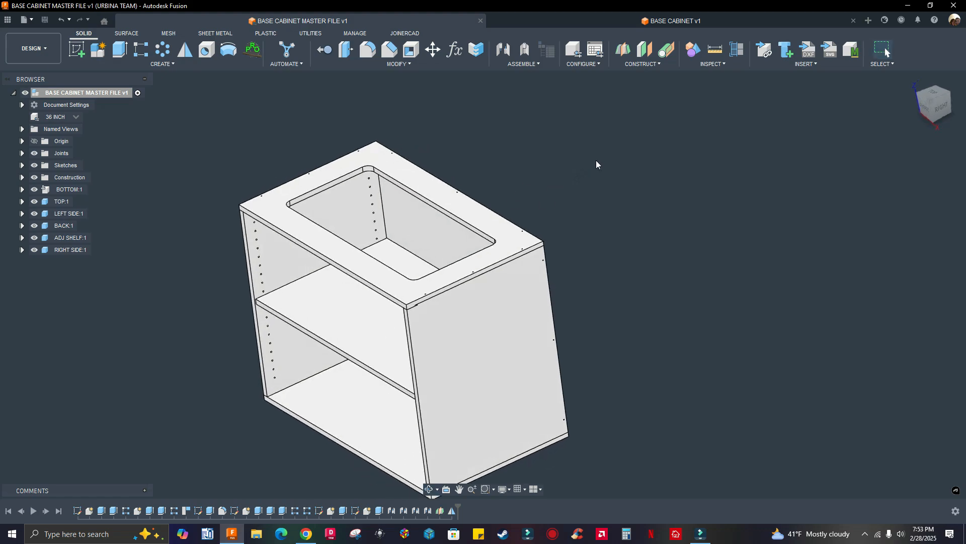
# - Switch to the BASE CABINET v1 design and centre the cabinet in the view
pyautogui.click(636, 21)
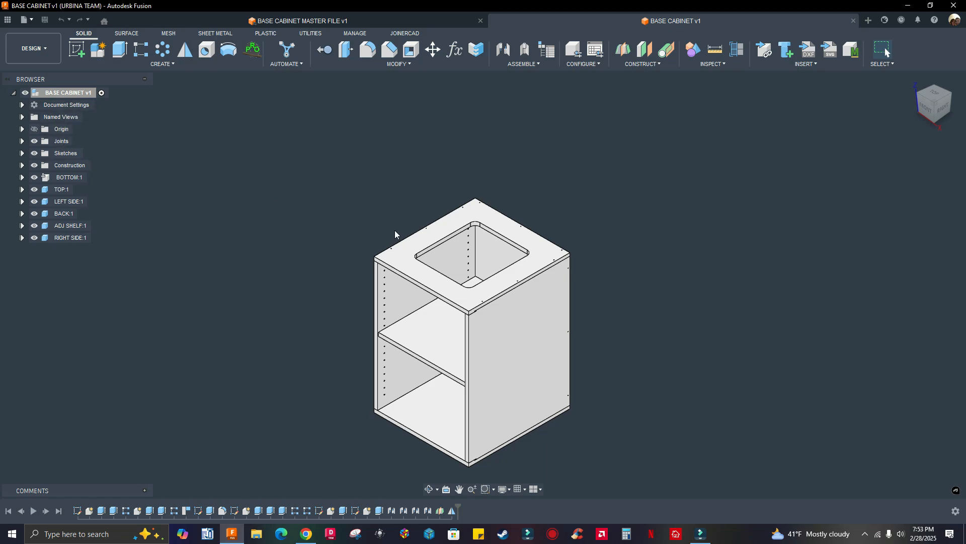
pyautogui.moveTo(650, 222); pyautogui.dragTo(641, 194, button='middle')
pyautogui.moveTo(578, 296); pyautogui.dragTo(607, 290, button='middle')
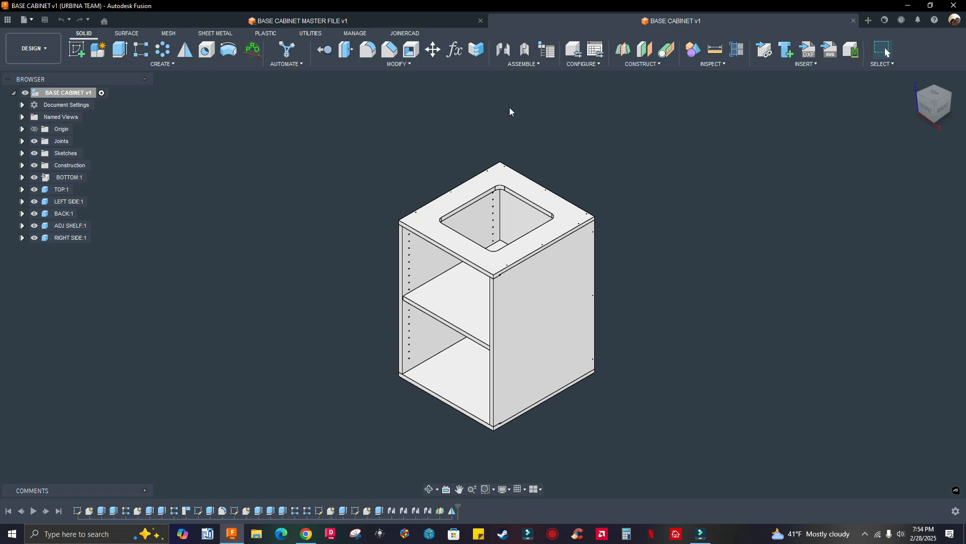
# - Review the cabinet's user parameters, such as top_bott_width, depth and thickness, and close the parameter list
pyautogui.click(454, 50)
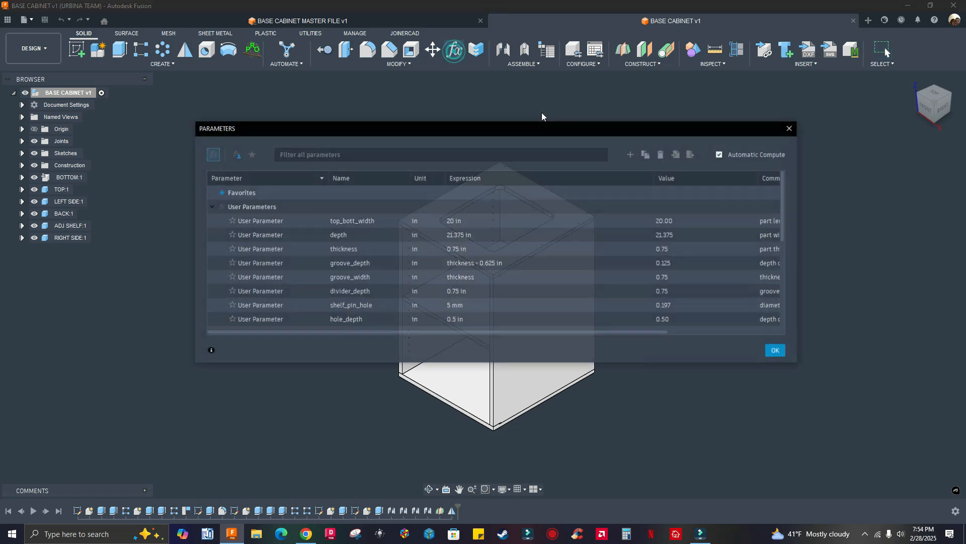
pyautogui.moveTo(445, 126); pyautogui.dragTo(415, 50)
pyautogui.scroll(-3, 511, 175)
pyautogui.scroll(3, 511, 175)
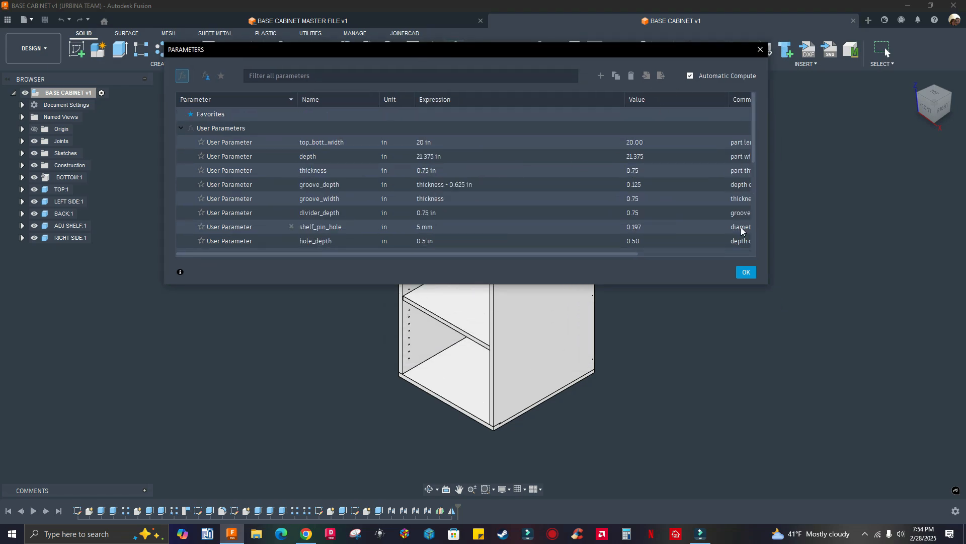
pyautogui.click(746, 272)
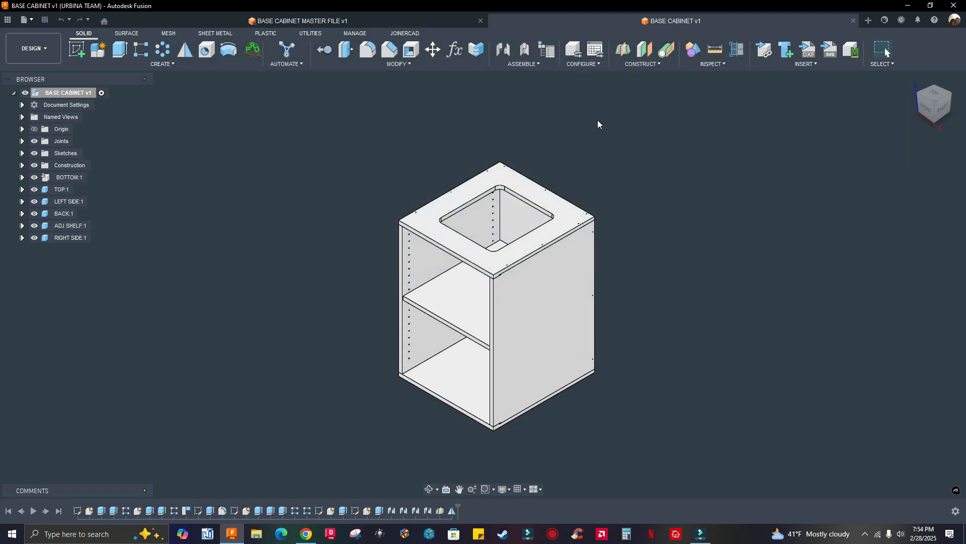
# - Turn the cabinet into a configured design with a configuration table whose first configuration is named 20 inch
pyautogui.click(577, 54)
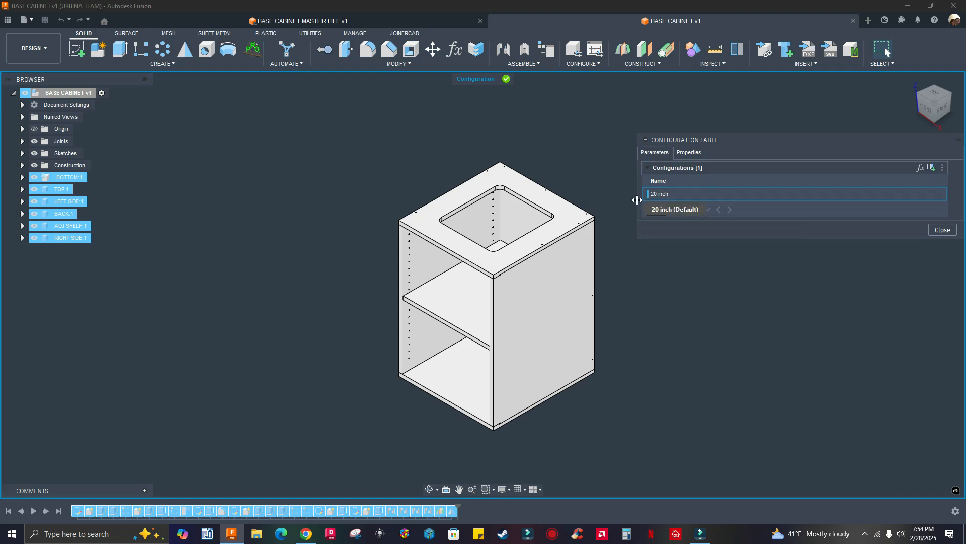
pyautogui.scroll(1, 564, 216)
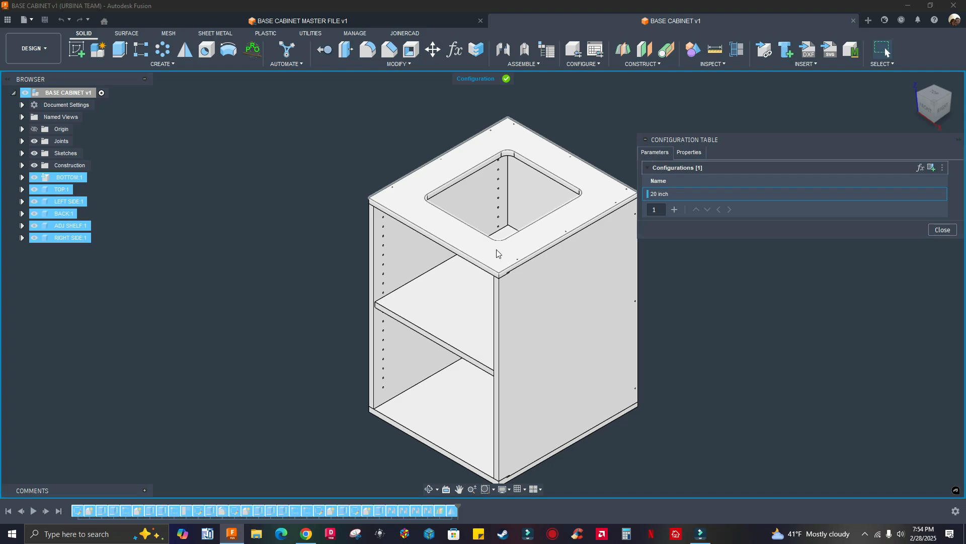
pyautogui.scroll(2, 541, 227)
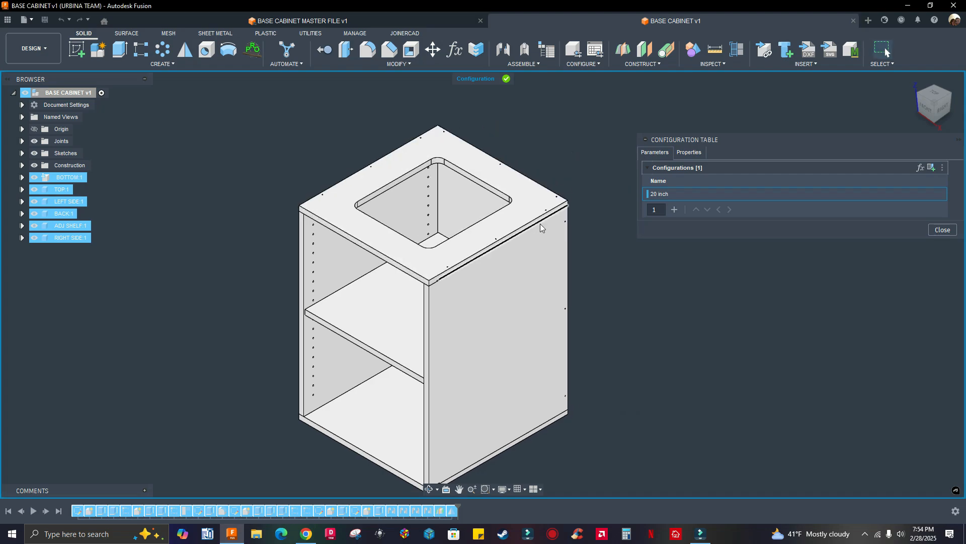
# - Duplicate the 20 inch configuration and rename the copy as 24 inch
pyautogui.rightClick(680, 196)
pyautogui.click(687, 218)
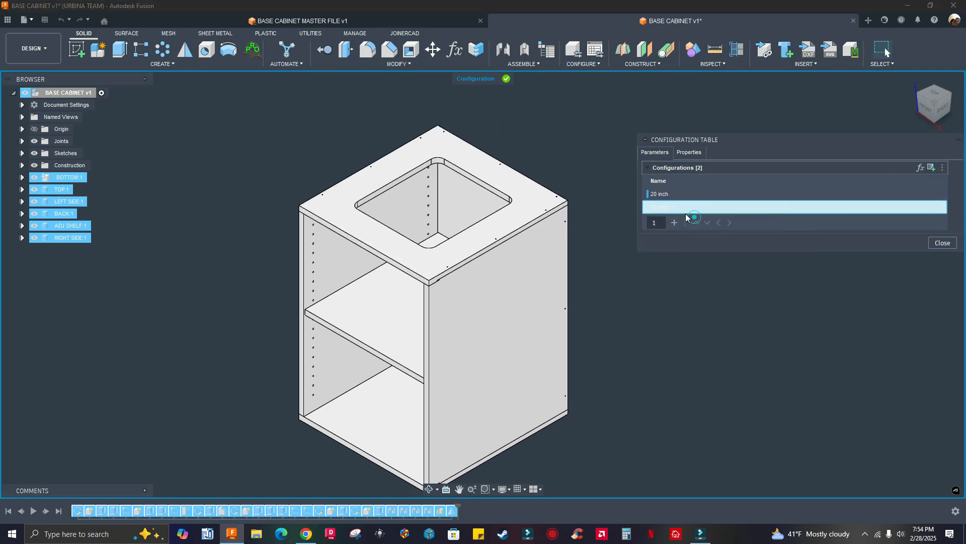
pyautogui.rightClick(679, 208)
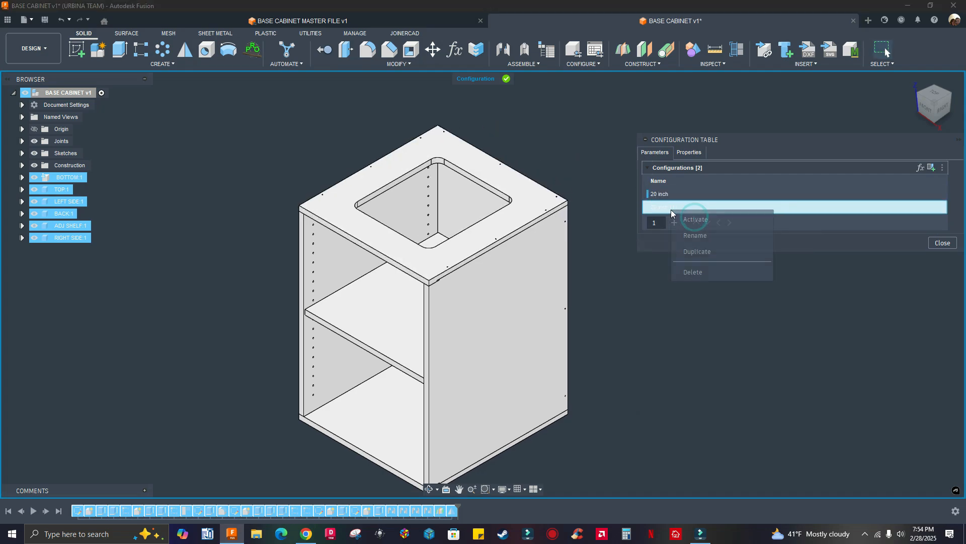
pyautogui.click(695, 236)
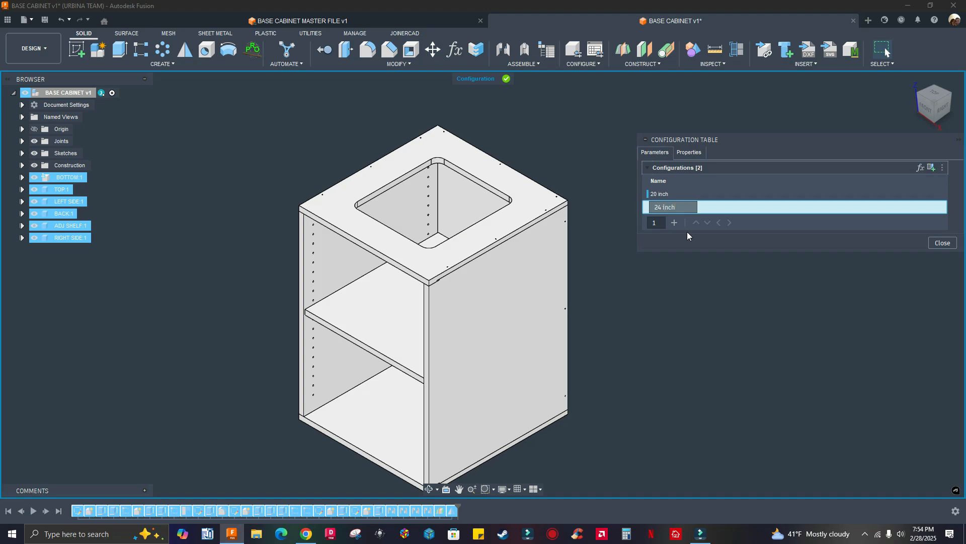
pyautogui.press('Return')
pyautogui.rightClick(662, 212)
pyautogui.click(680, 235)
pyautogui.press('BackSpace')
# - Duplicate the 24 inch configuration and rename the copy as 28 inch
pyautogui.rightClick(684, 207)
pyautogui.click(687, 246)
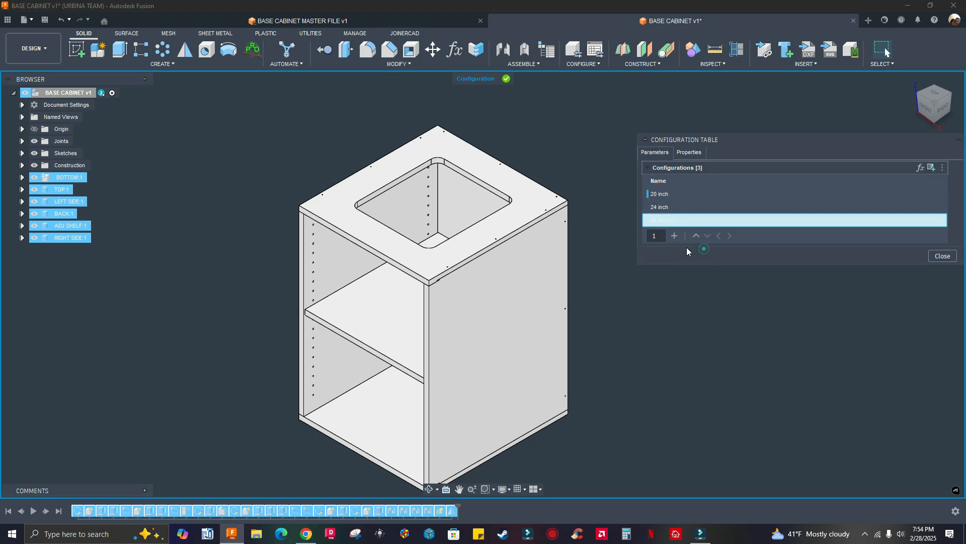
pyautogui.rightClick(663, 220)
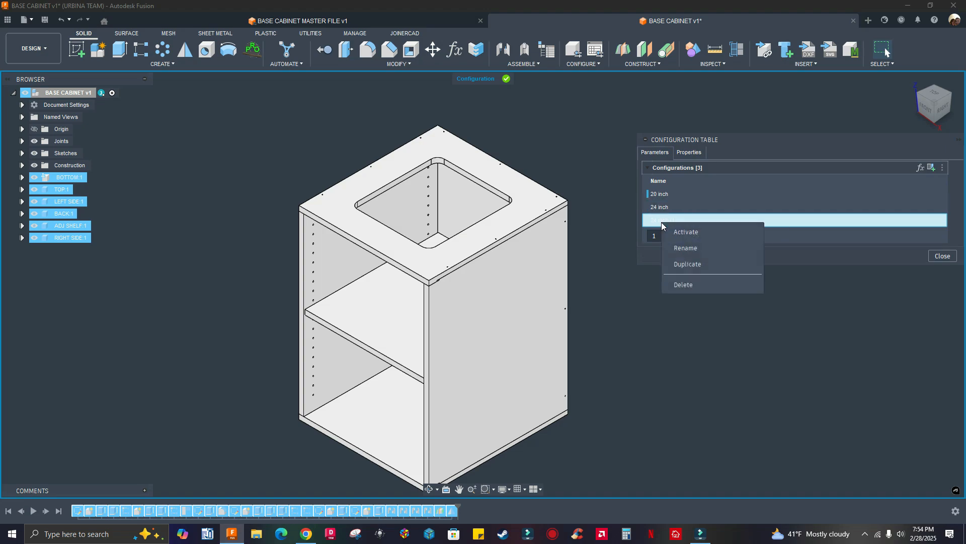
pyautogui.click(678, 249)
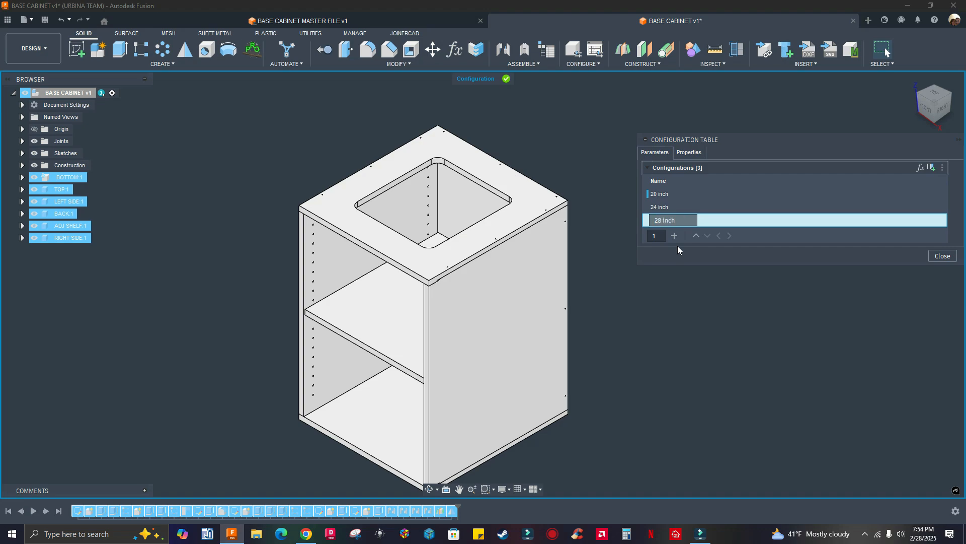
pyautogui.write('28 inch')
pyautogui.press('Return')
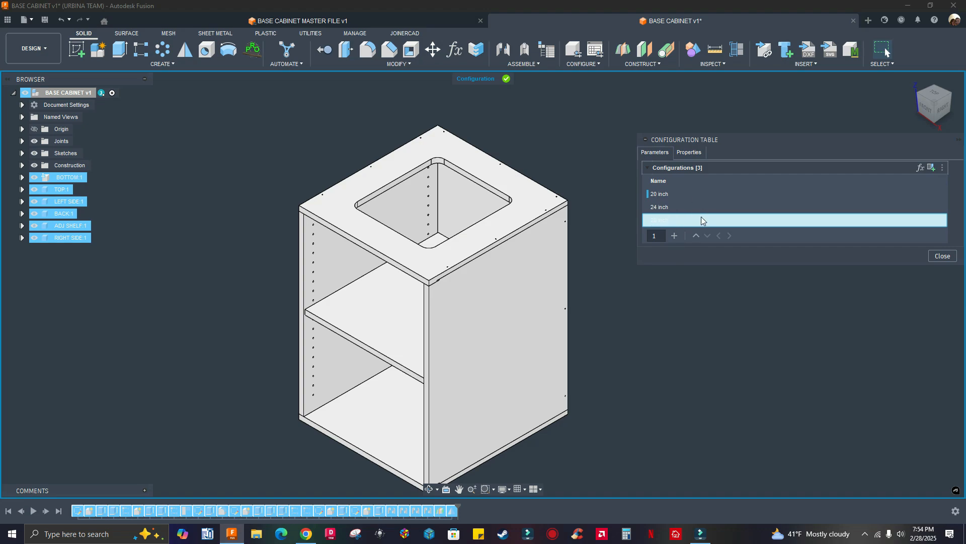
# - Compare the cabinet across the 20, 24 and 28 inch configurations, reactivate 20 inch and select the 24 inch row
pyautogui.click(656, 207)
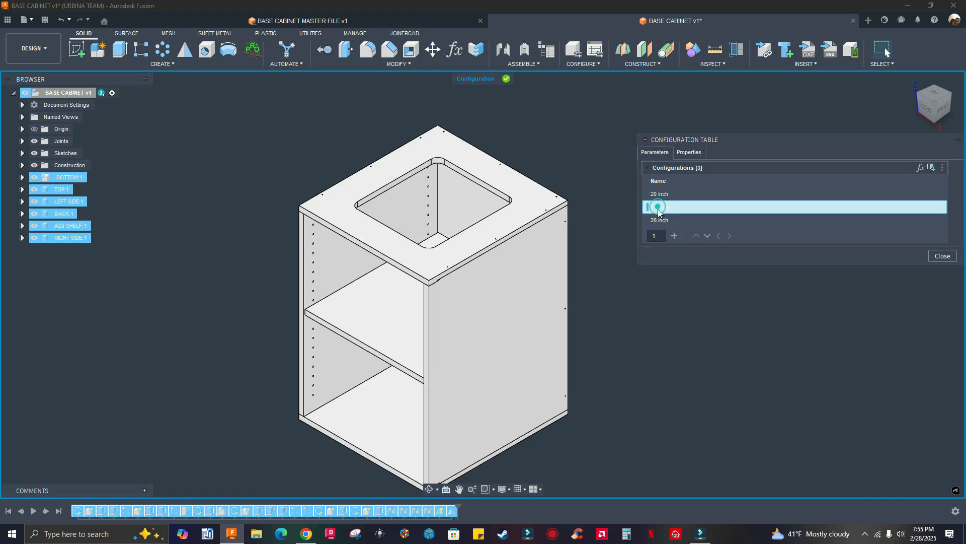
pyautogui.click(659, 194)
pyautogui.click(660, 206)
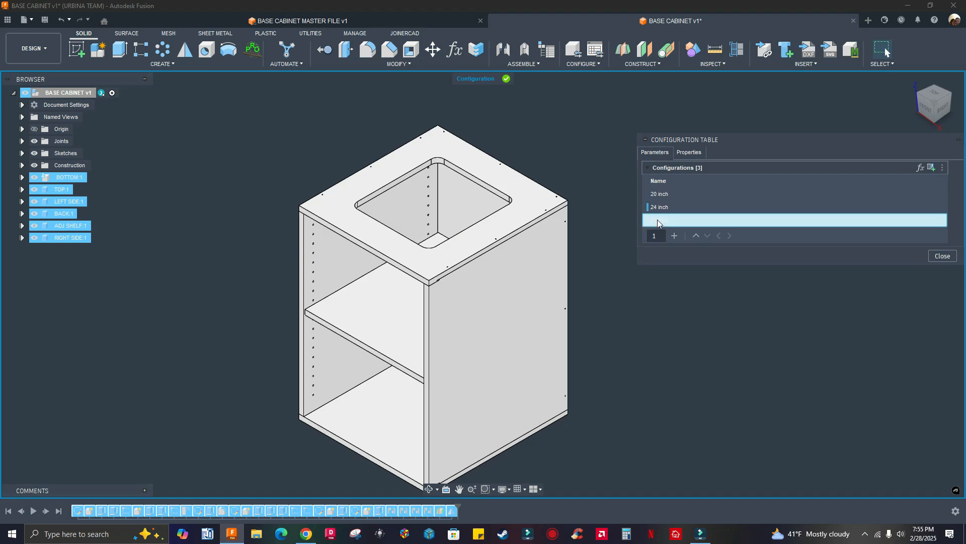
pyautogui.click(657, 220)
pyautogui.click(659, 194)
pyautogui.click(659, 194)
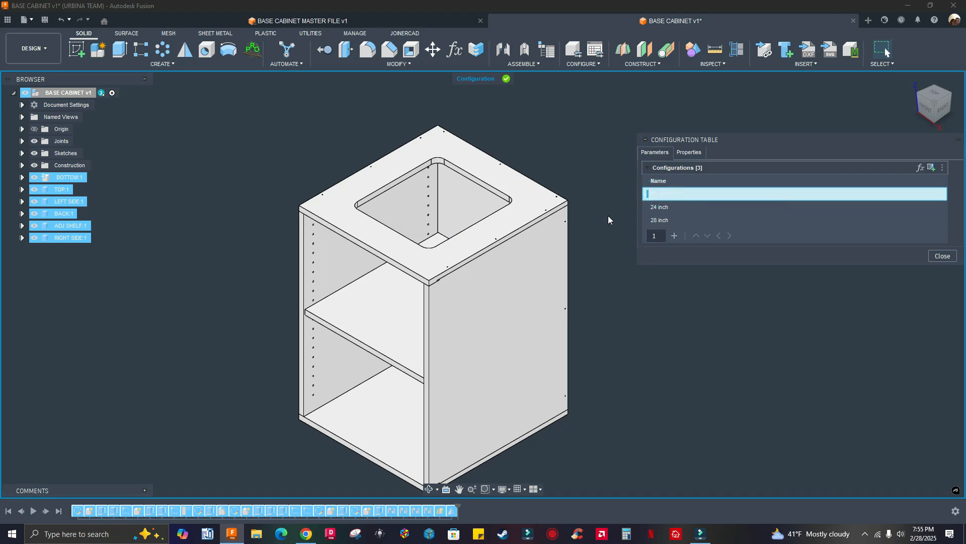
pyautogui.click(671, 205)
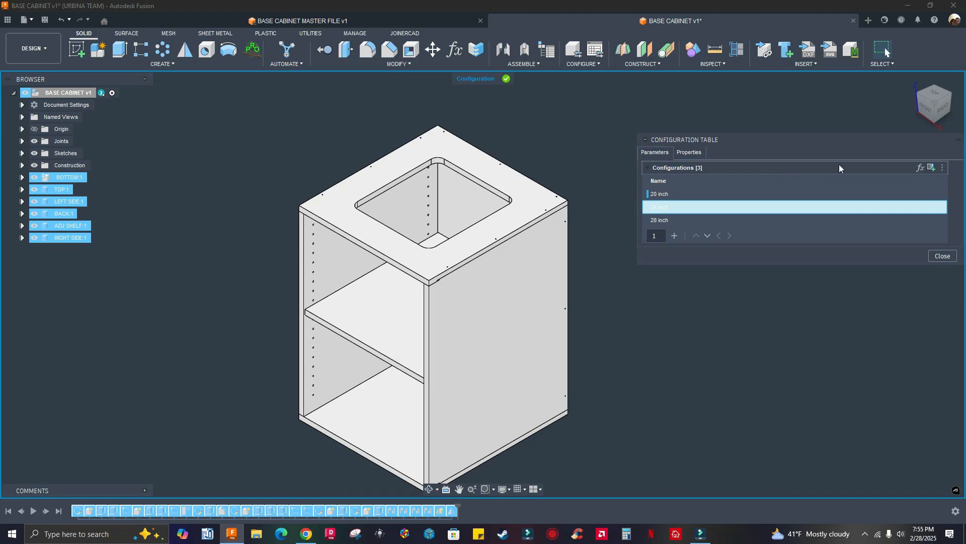
# - Review which user parameters can be configured, highlighting top_bott_width, and close the configuration table
pyautogui.click(920, 168)
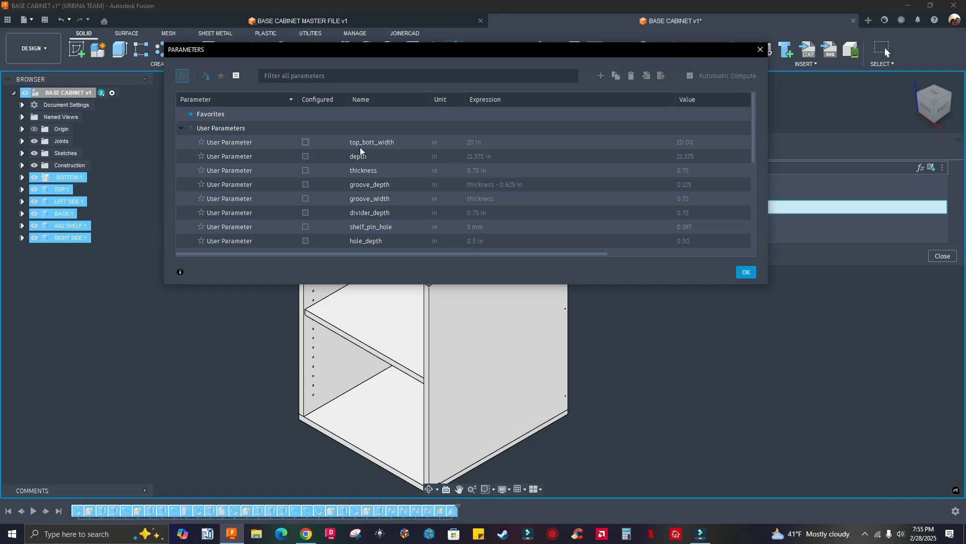
pyautogui.click(306, 143)
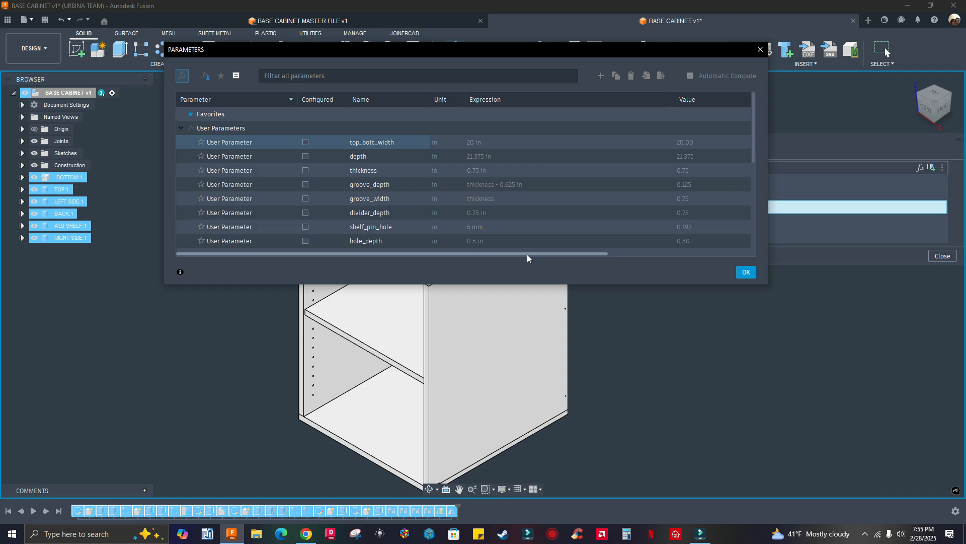
pyautogui.click(742, 274)
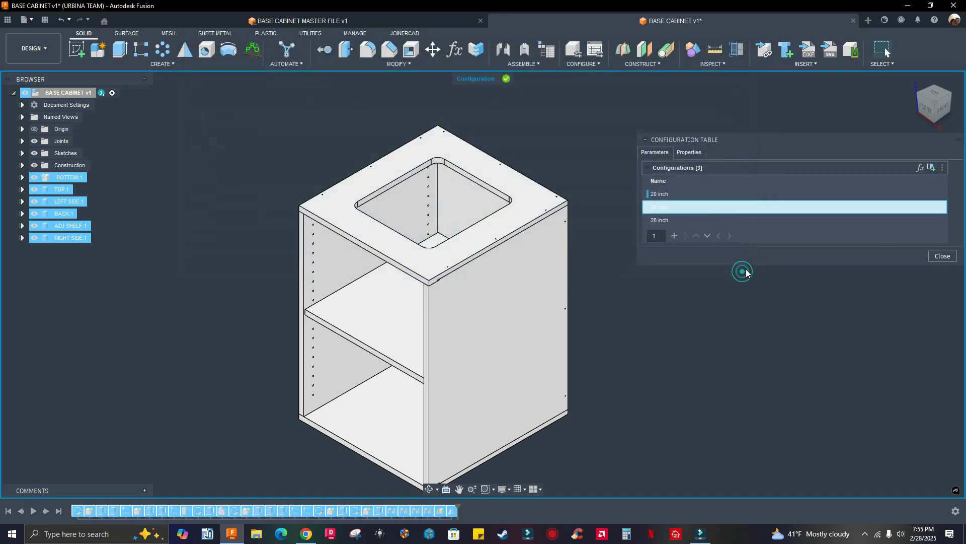
pyautogui.click(942, 257)
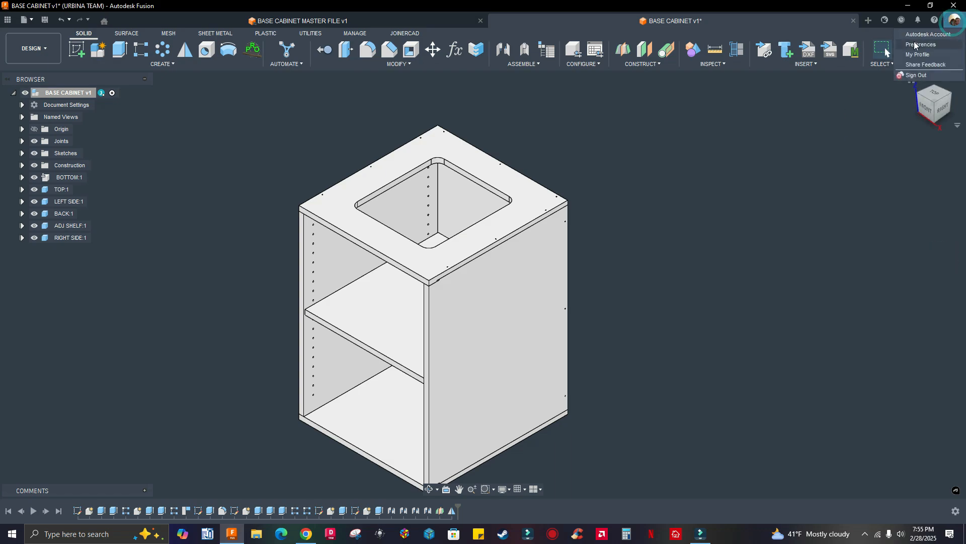
# - Change the interface theme to Fusion Classic in the general preferences and apply it
pyautogui.click(919, 45)
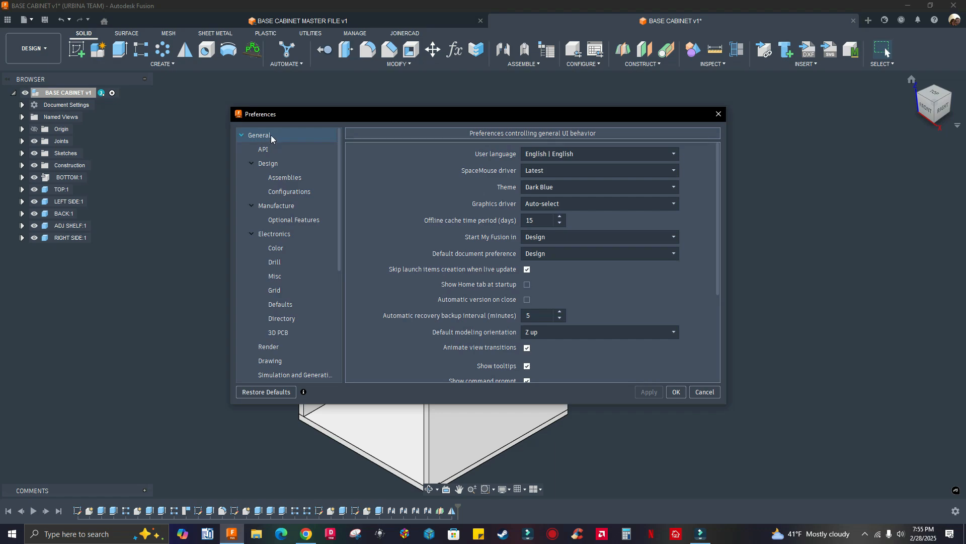
pyautogui.click(553, 187)
pyautogui.click(548, 200)
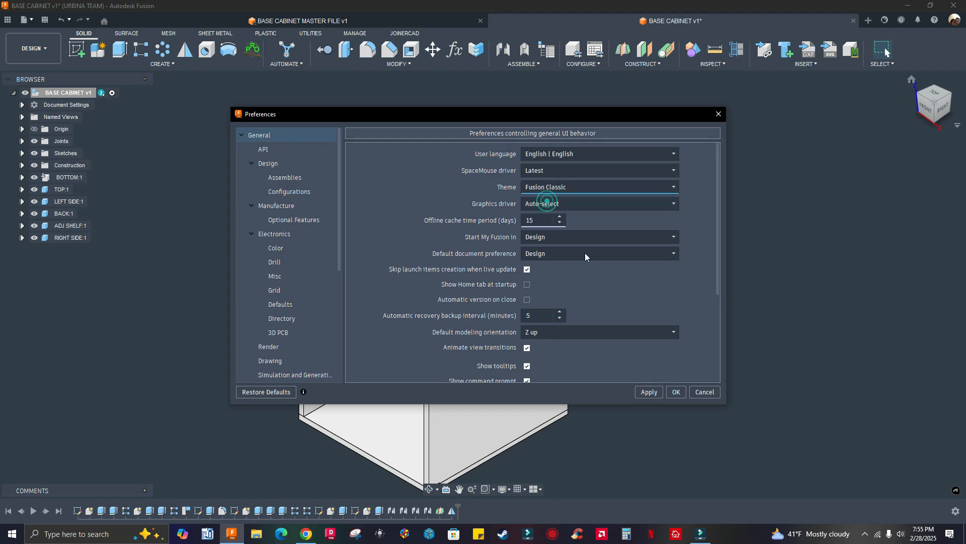
pyautogui.click(649, 392)
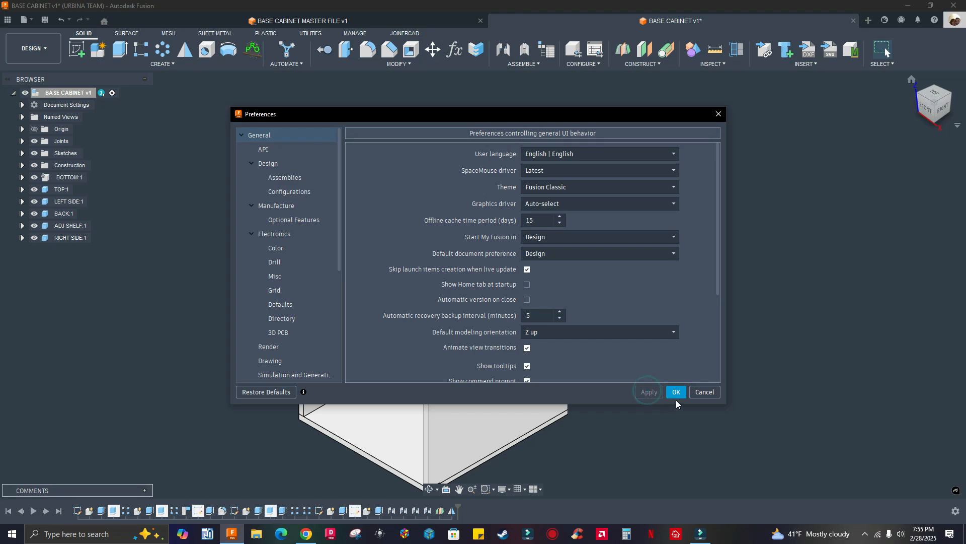
pyautogui.click(677, 393)
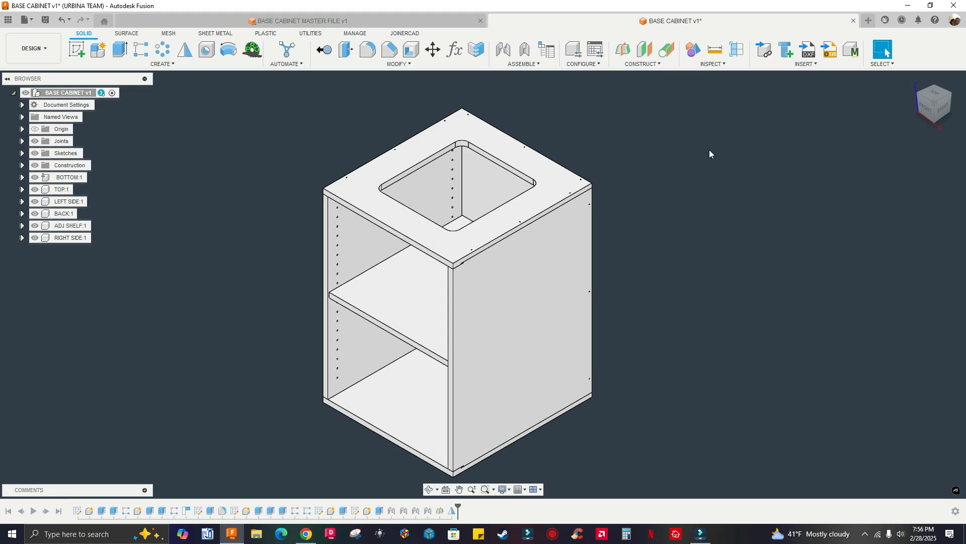
# - Reopen the configuration table and add the top_bott_width user parameter as a configured column
pyautogui.moveTo(707, 156); pyautogui.dragTo(699, 154, button='middle')
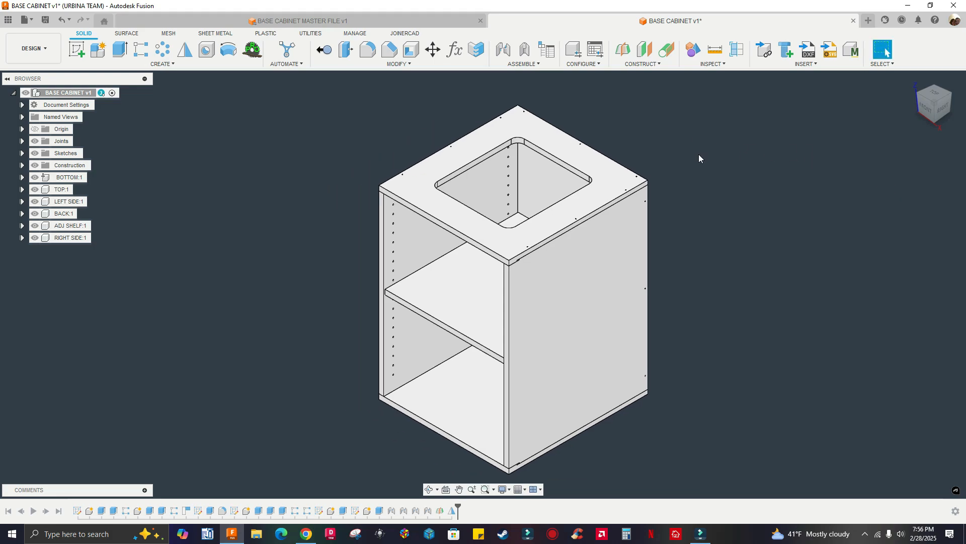
pyautogui.moveTo(725, 196); pyautogui.dragTo(686, 176, button='middle')
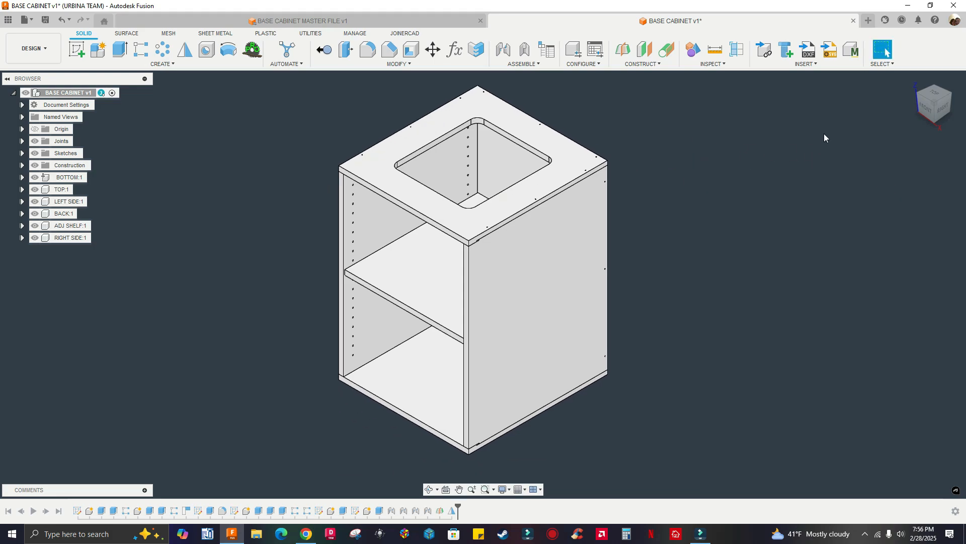
pyautogui.click(594, 50)
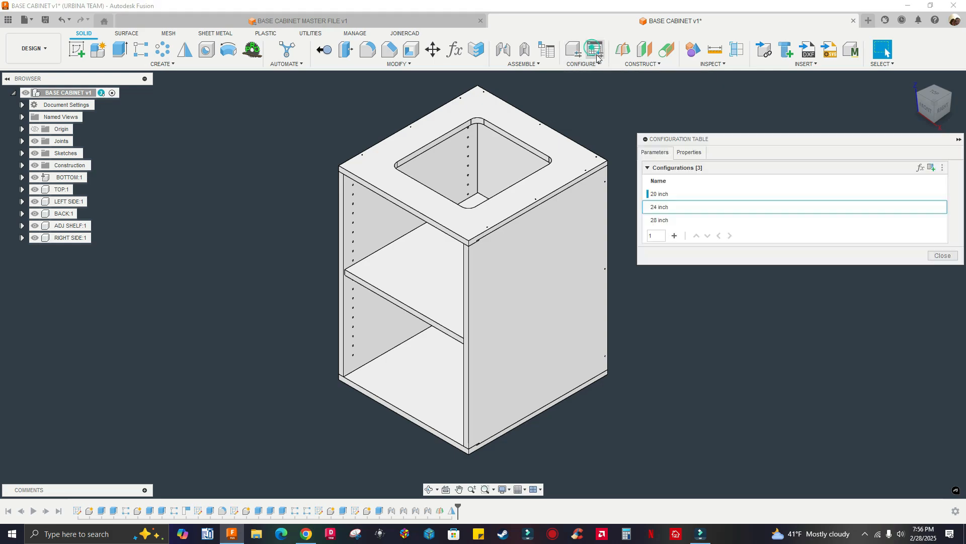
pyautogui.click(920, 170)
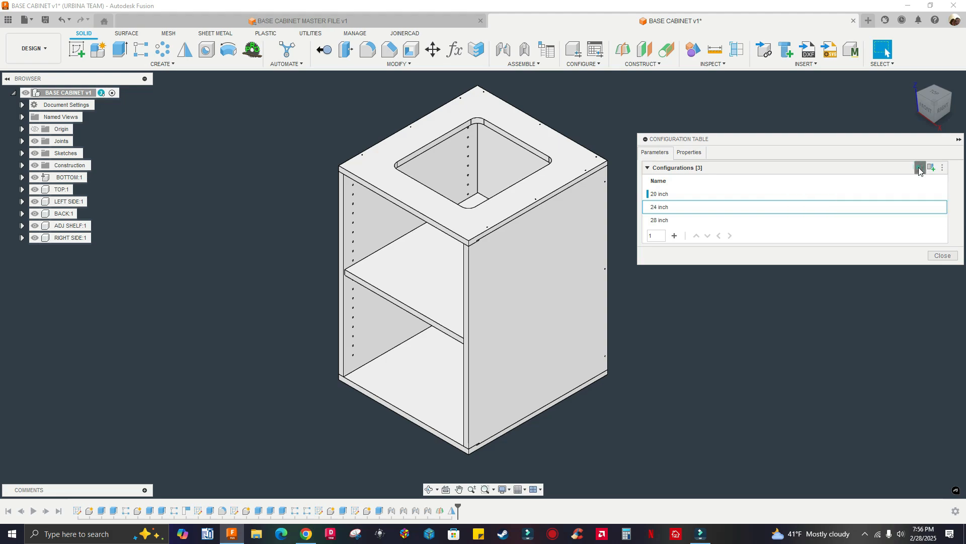
pyautogui.click(324, 130)
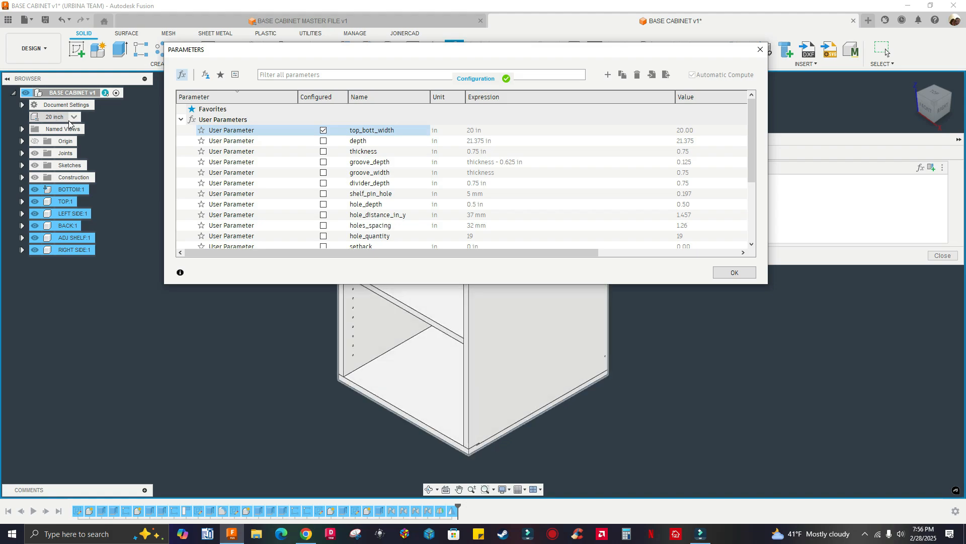
pyautogui.click(724, 272)
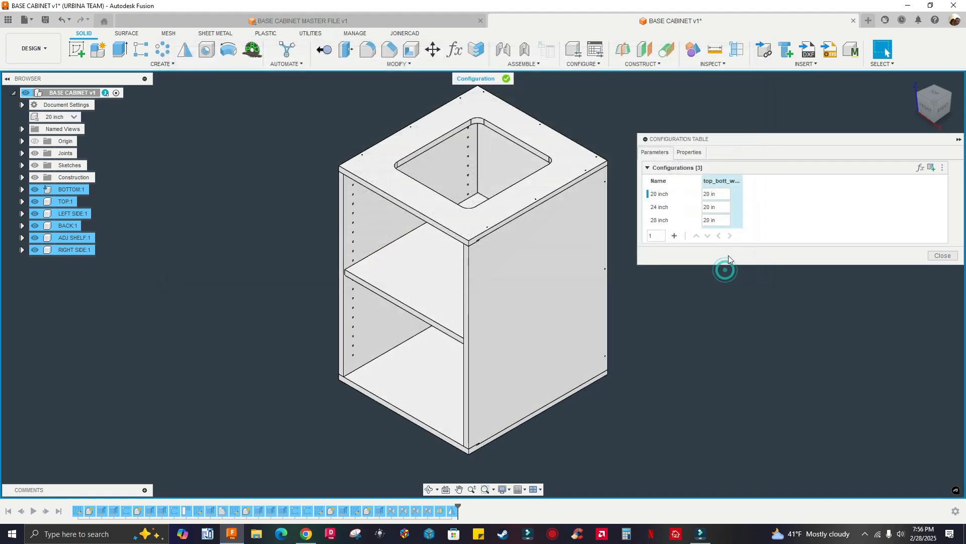
# - Activate the 24 inch configuration and set top_bott_width to 24 in for 24 inch and 28 in for 28 inch
pyautogui.click(659, 208)
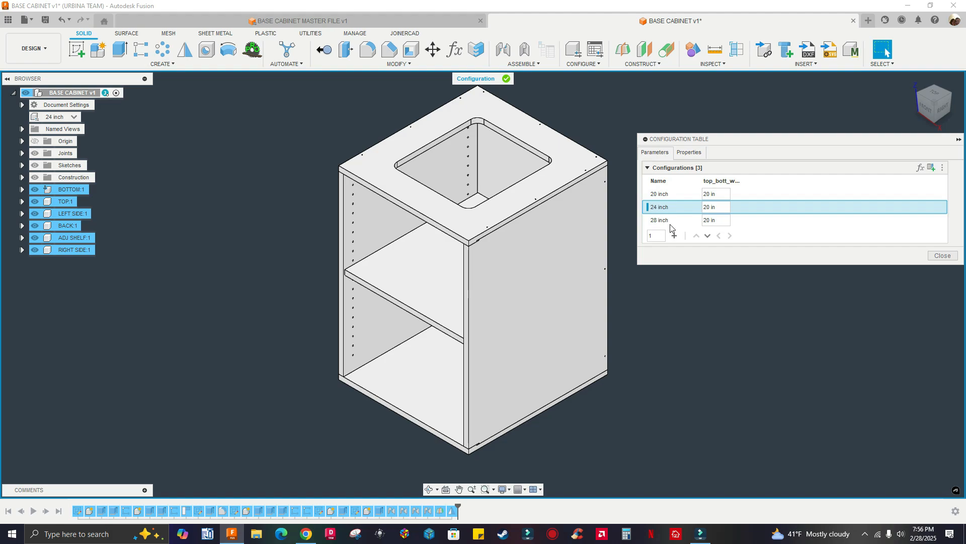
pyautogui.doubleClick(707, 208)
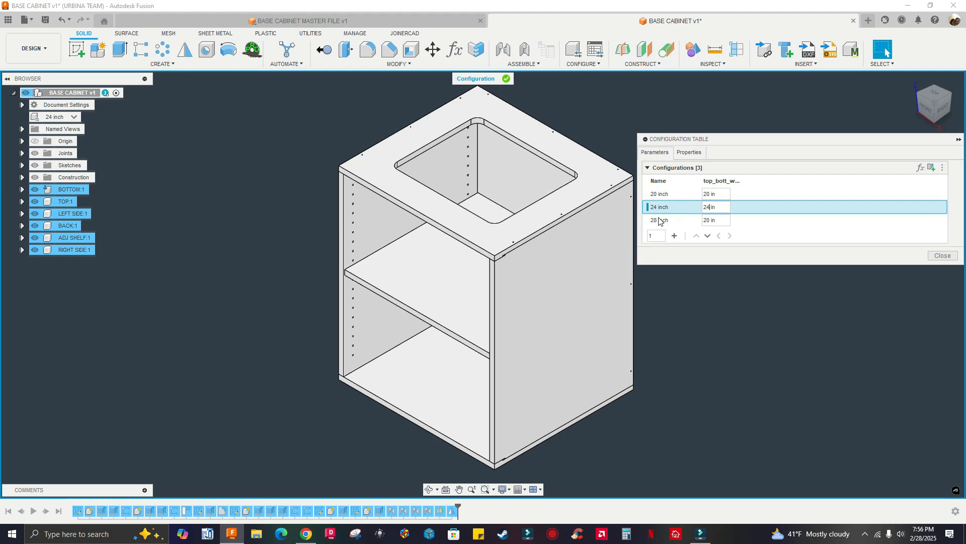
pyautogui.doubleClick(711, 220)
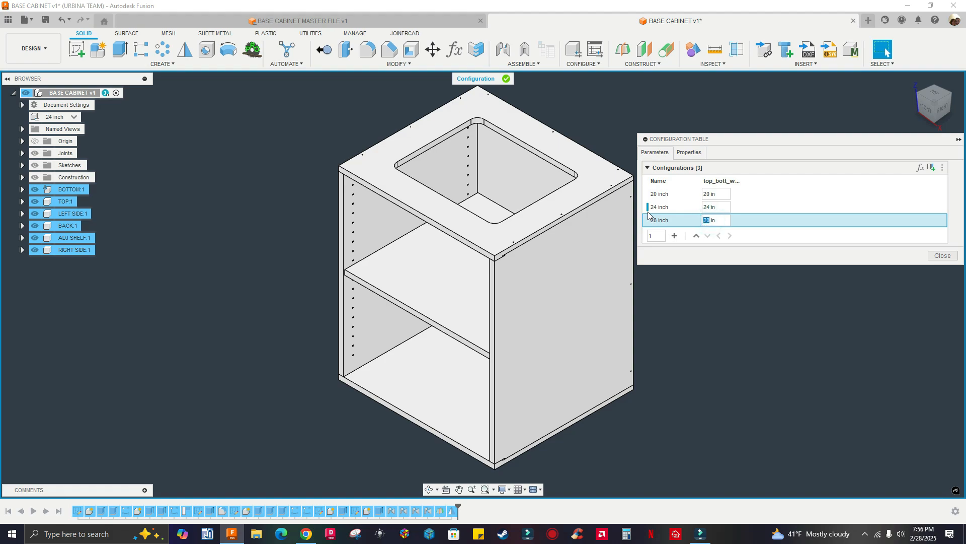
# - Activate the 28 inch configuration and close the configuration table
pyautogui.rightClick(649, 218)
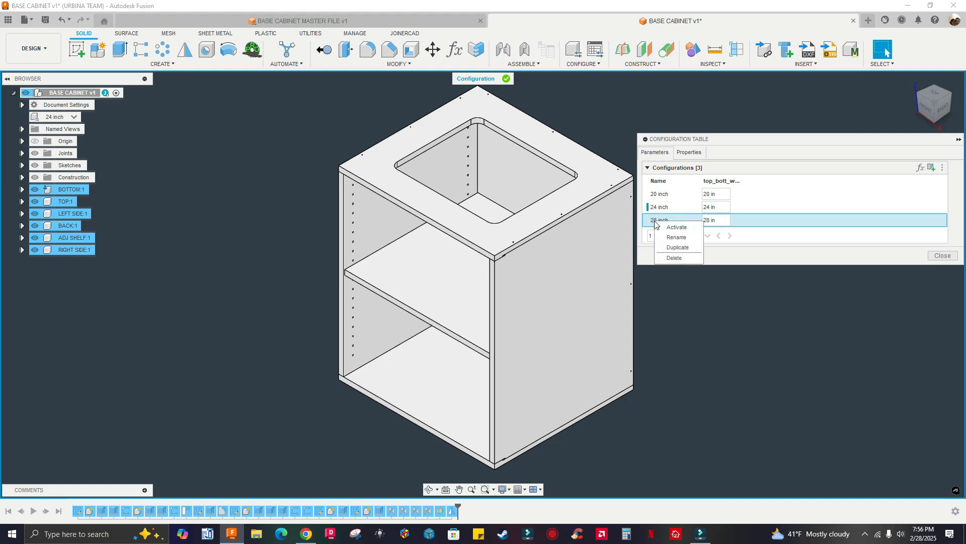
pyautogui.click(675, 228)
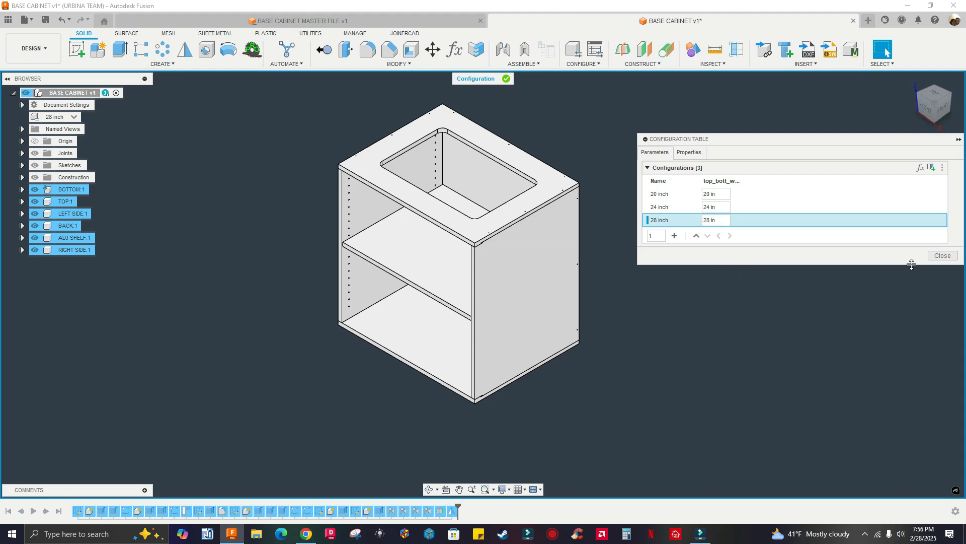
pyautogui.click(944, 257)
# - Start saving a copy of the configured cabinet, choosing the TUTORIALS folder of the CNC PROJECTS project as its location
pyautogui.click(23, 20)
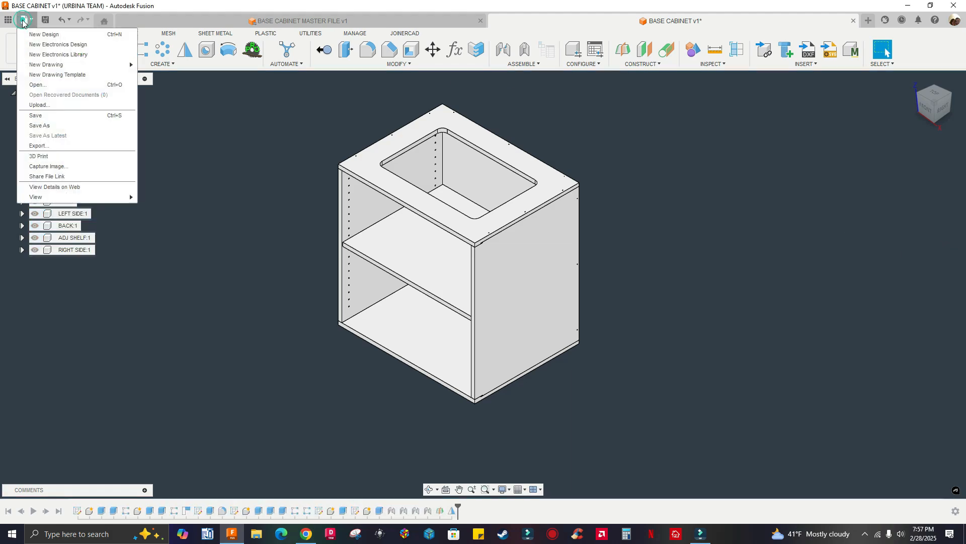
pyautogui.click(43, 124)
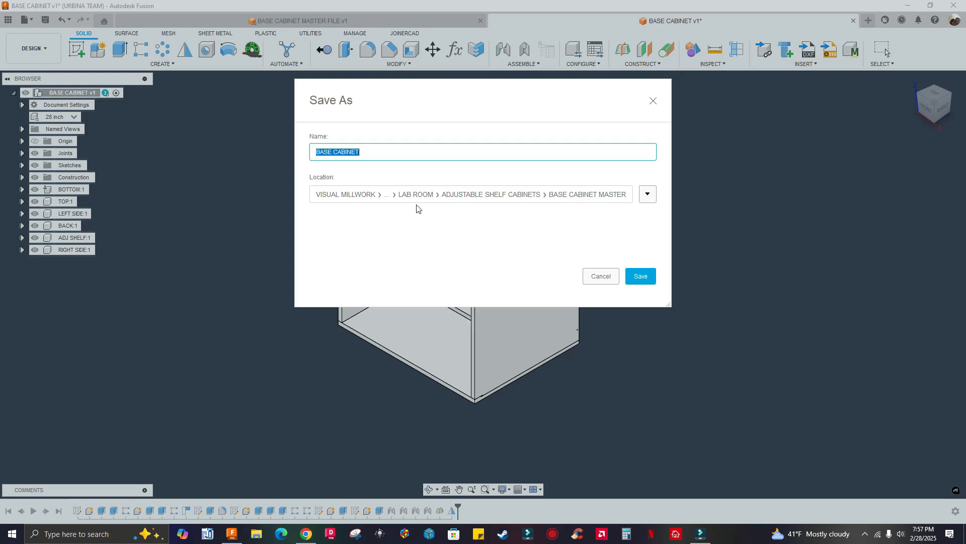
pyautogui.click(348, 193)
pyautogui.click(649, 195)
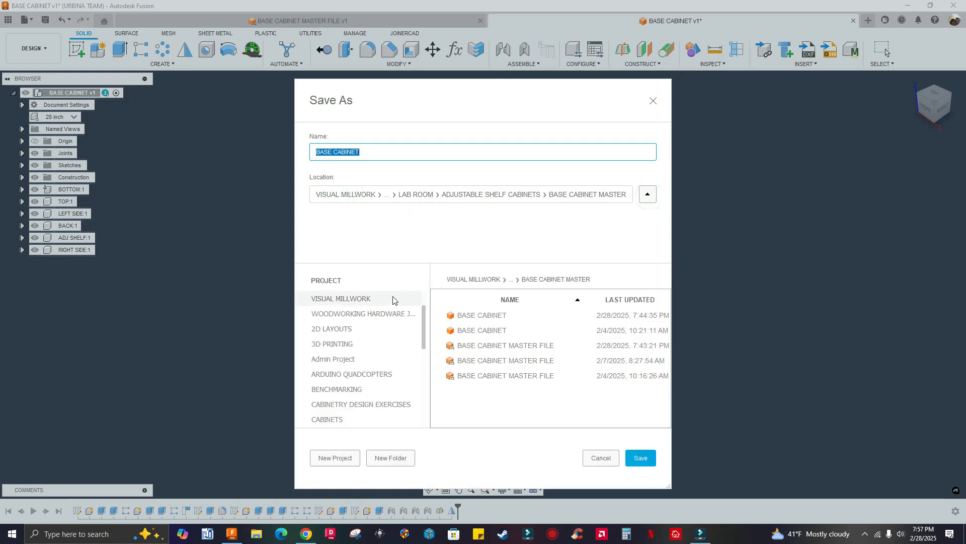
pyautogui.scroll(1, 394, 302)
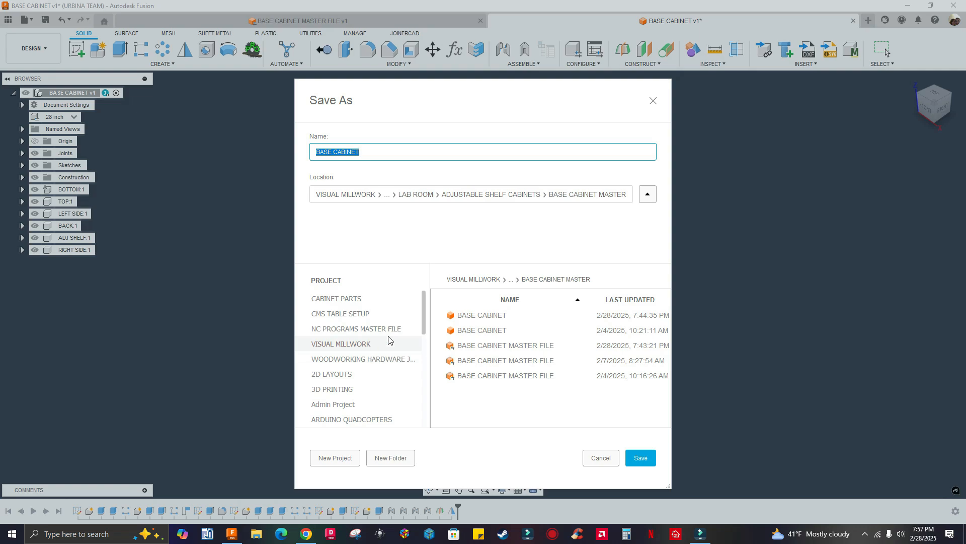
pyautogui.scroll(-4, 389, 341)
pyautogui.scroll(2, 390, 341)
pyautogui.click(467, 279)
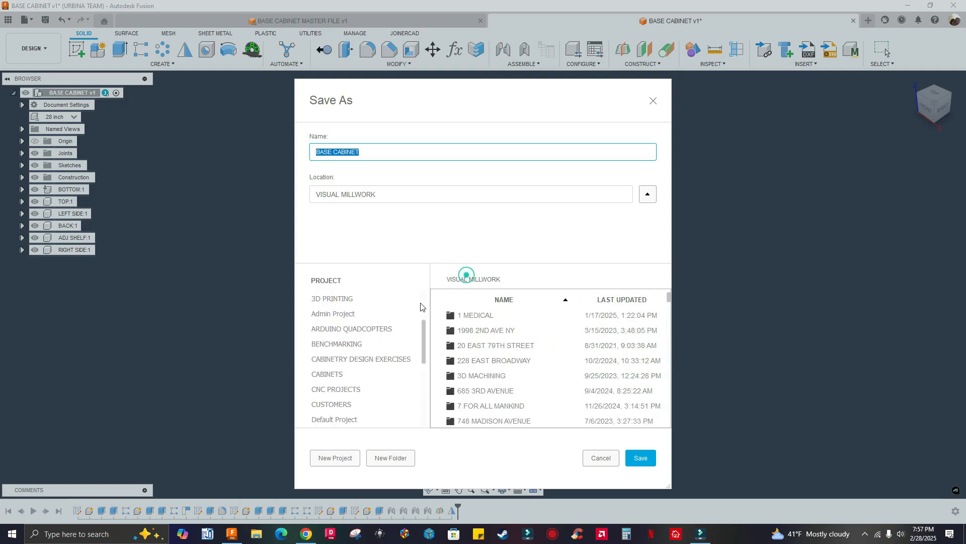
pyautogui.scroll(2, 398, 322)
pyautogui.scroll(-2, 378, 333)
pyautogui.click(352, 390)
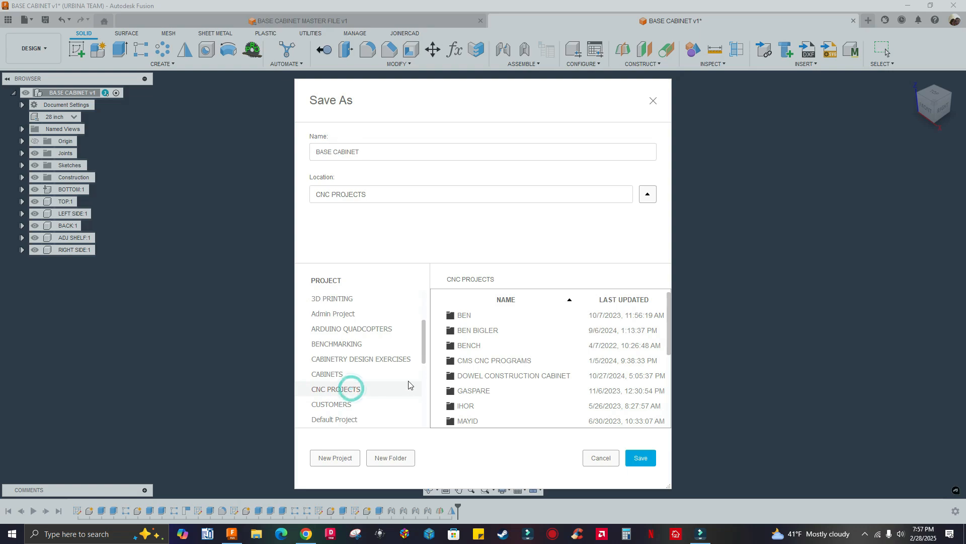
pyautogui.scroll(-1, 491, 360)
pyautogui.scroll(-2, 501, 357)
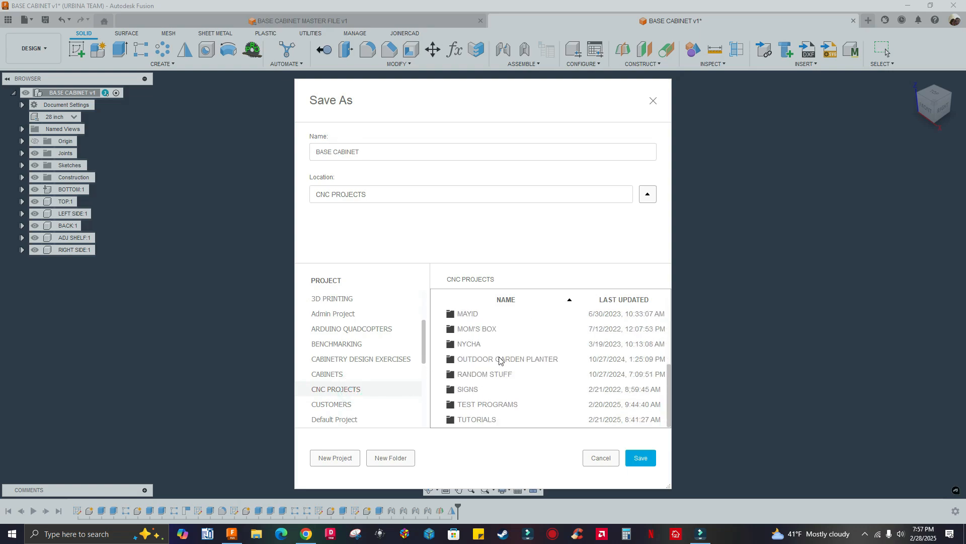
pyautogui.doubleClick(484, 419)
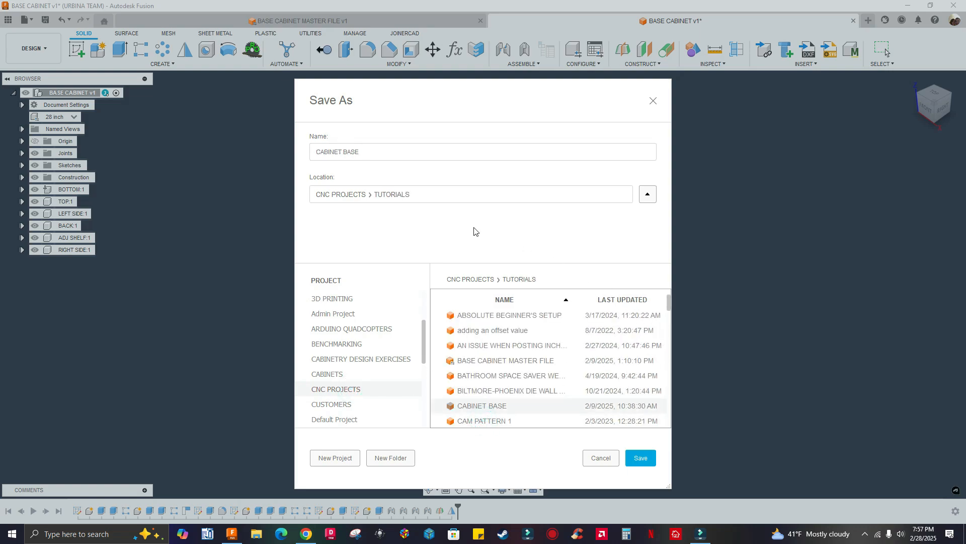
# - Name the copy CONFIGURED BASE CABINET TUTORIAL and save it
pyautogui.click(380, 153)
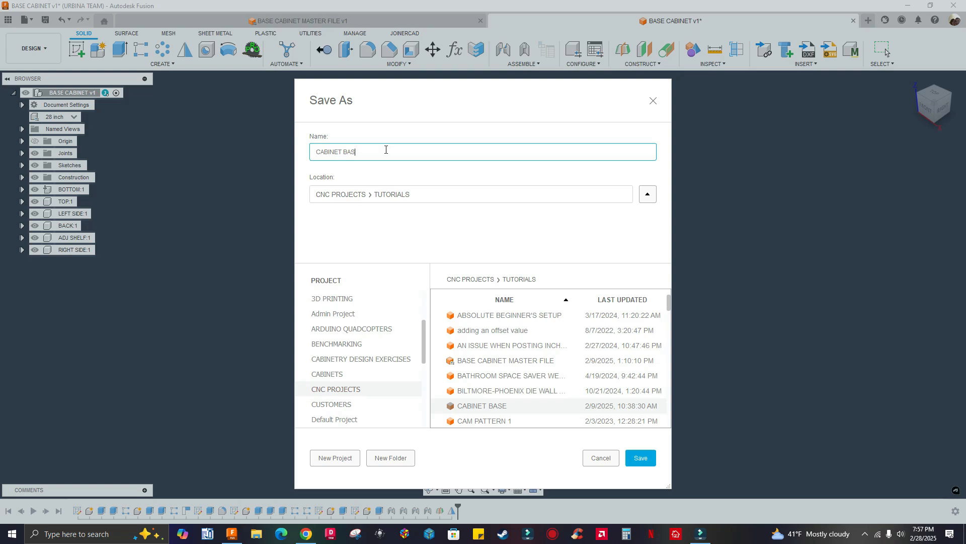
pyautogui.press('BackSpace')
pyautogui.press('BackSpace')
pyautogui.press('BackSpace')
pyautogui.press('BackSpace')
pyautogui.press('BackSpace')
pyautogui.press('BackSpace')
pyautogui.press('BackSpace')
pyautogui.press('BackSpace')
pyautogui.press('BackSpace')
pyautogui.press('BackSpace')
pyautogui.press('BackSpace')
pyautogui.press('BackSpace')
pyautogui.press('BackSpace')
pyautogui.press('BackSpace')
pyautogui.press('BackSpace')
pyautogui.click(638, 458)
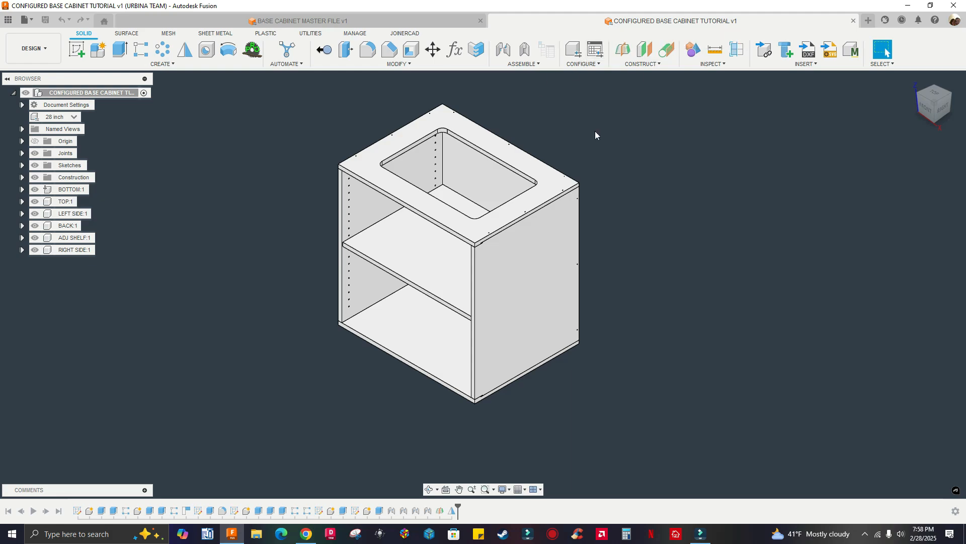
# - Create a new design, start inserting a component and browse to the TUTORIALS folder in the CNC PROJECTS project
pyautogui.moveTo(538, 121); pyautogui.dragTo(551, 143, button='middle')
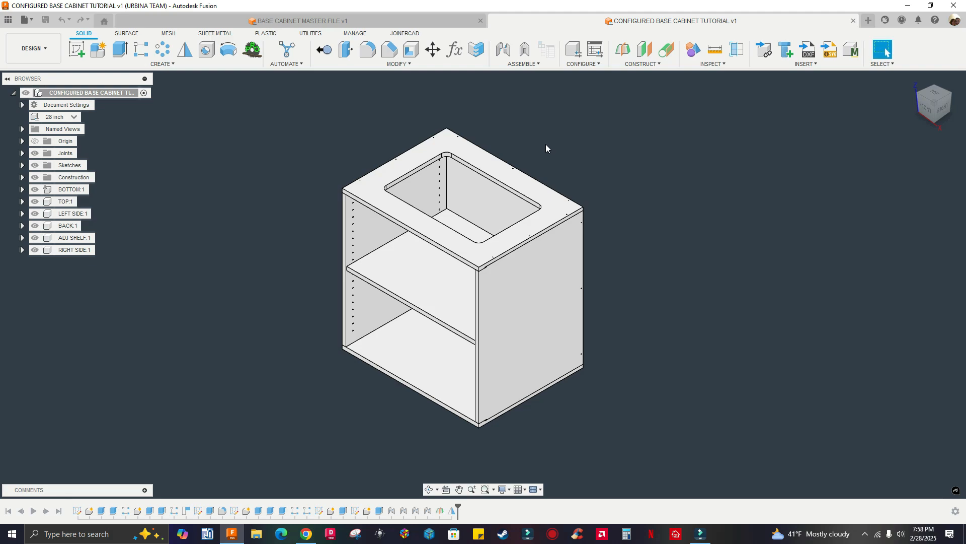
pyautogui.click(869, 20)
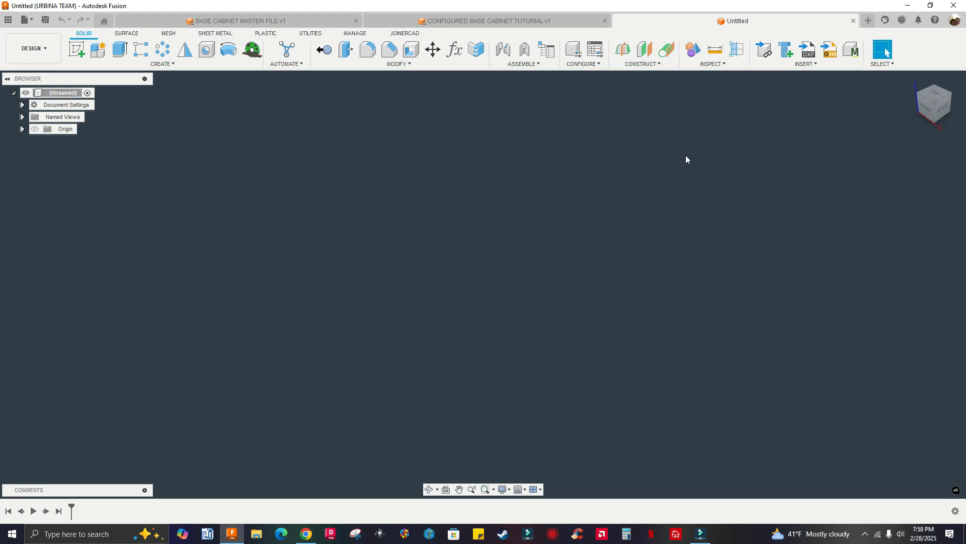
pyautogui.click(769, 54)
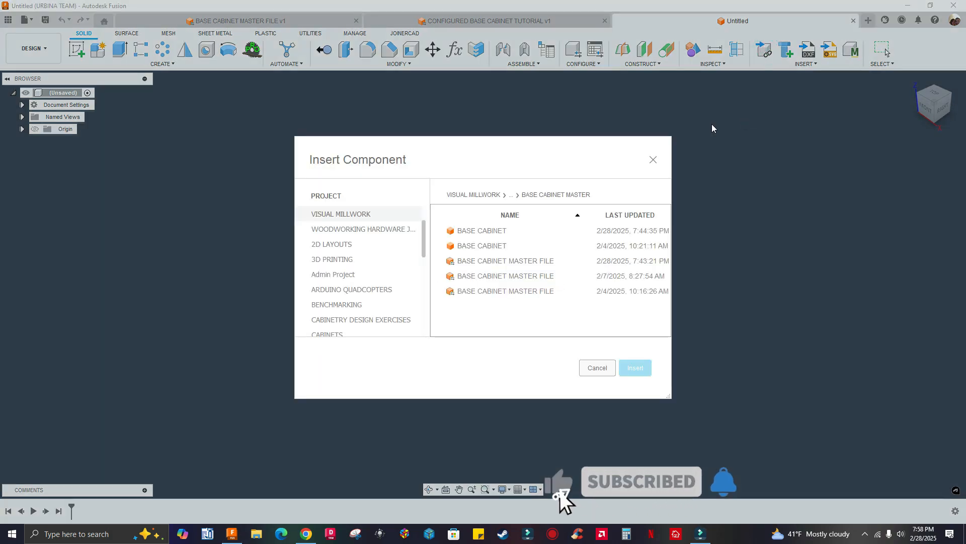
pyautogui.scroll(1, 365, 252)
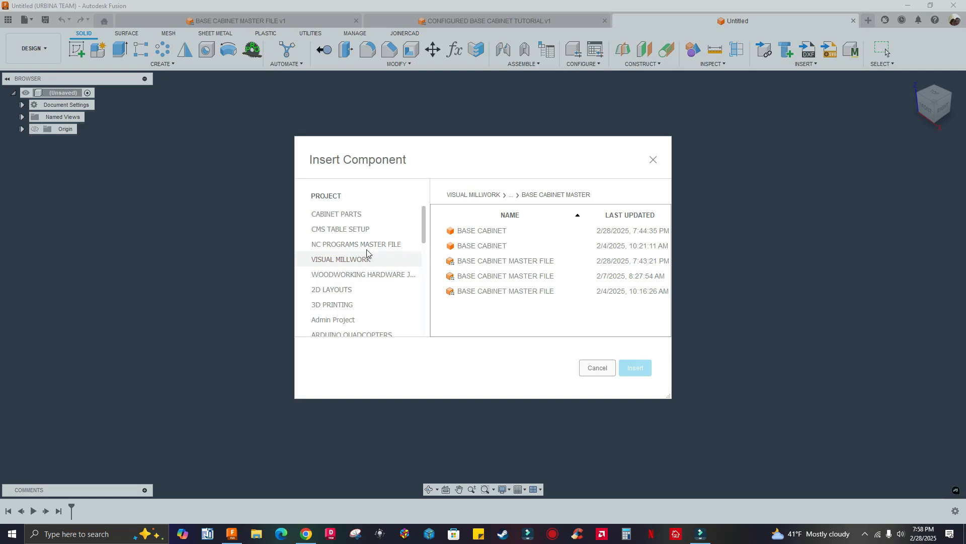
pyautogui.scroll(-3, 366, 253)
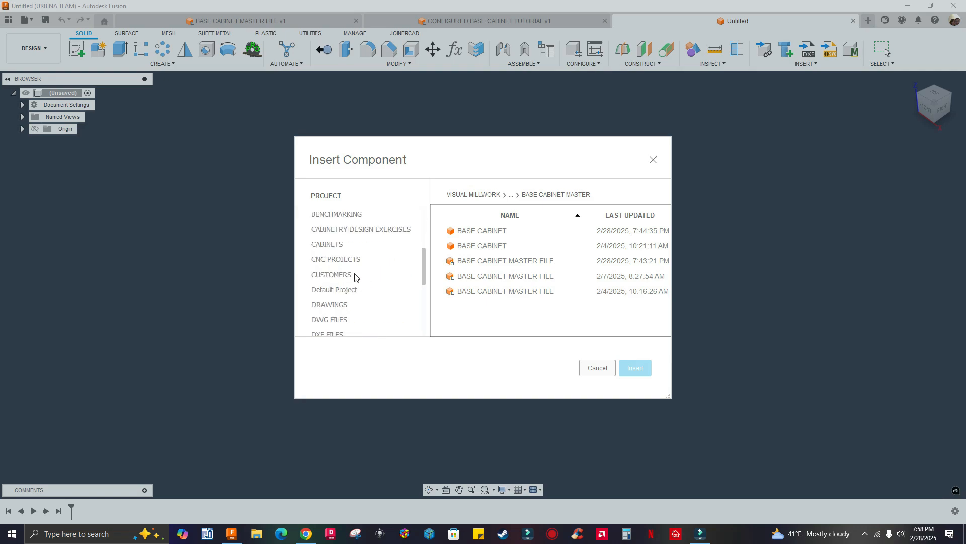
pyautogui.click(341, 259)
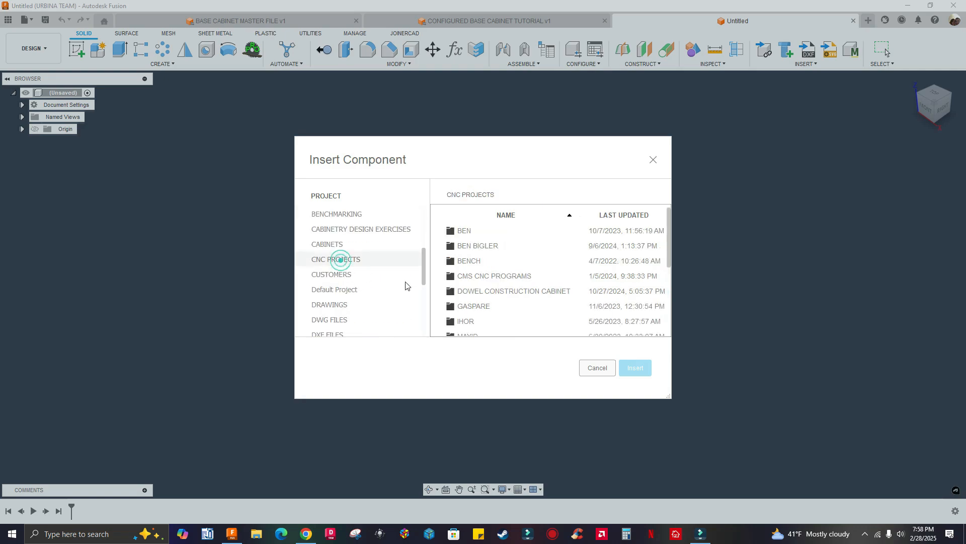
pyautogui.scroll(-5, 514, 310)
pyautogui.doubleClick(479, 328)
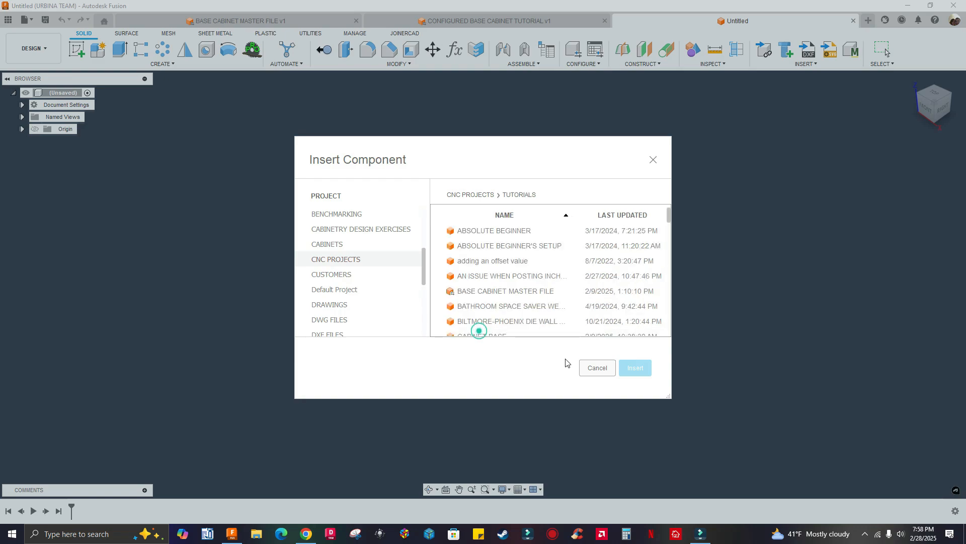
# - Sort the folder by last updated, newest first, and choose the CONFIGURED BASE CABINET TUTORIAL file as the component to insert
pyautogui.click(611, 216)
pyautogui.click(611, 215)
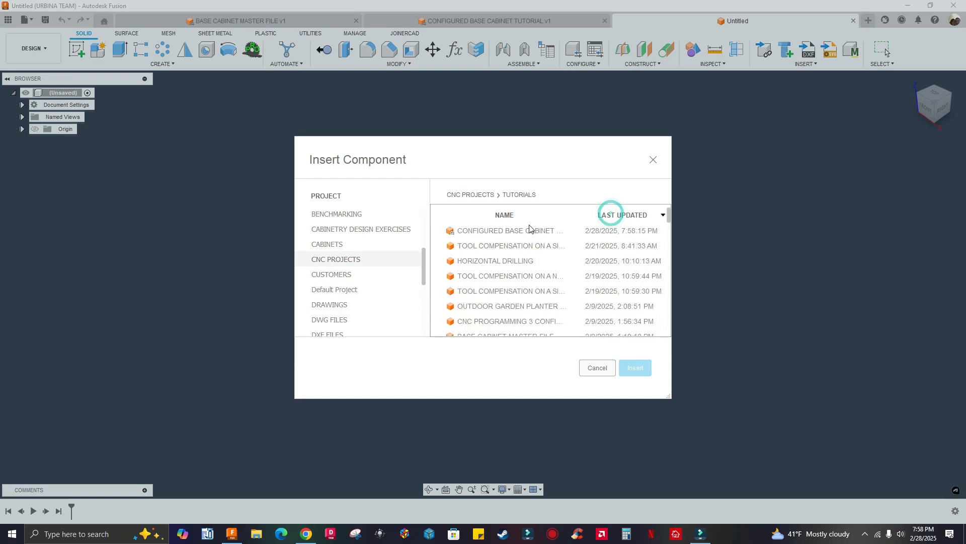
pyautogui.click(486, 233)
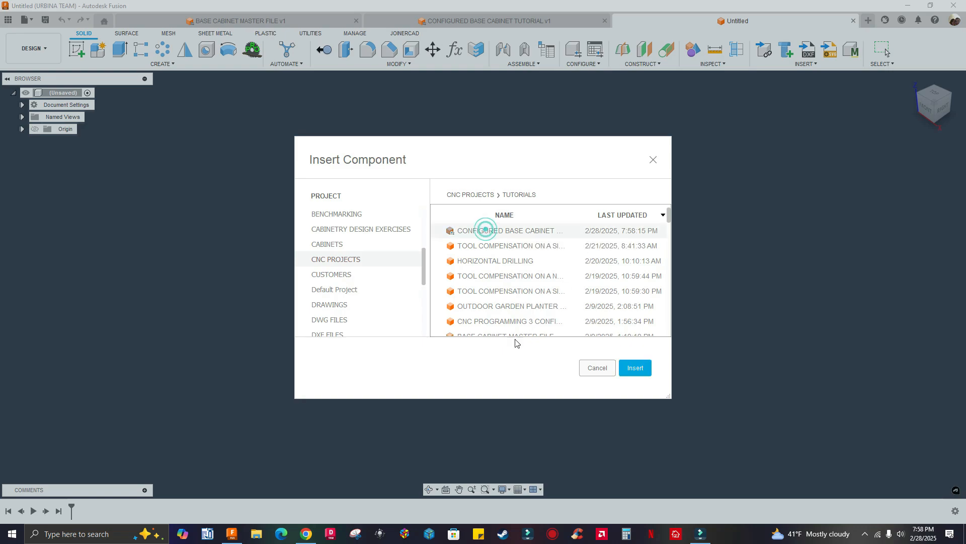
pyautogui.click(637, 368)
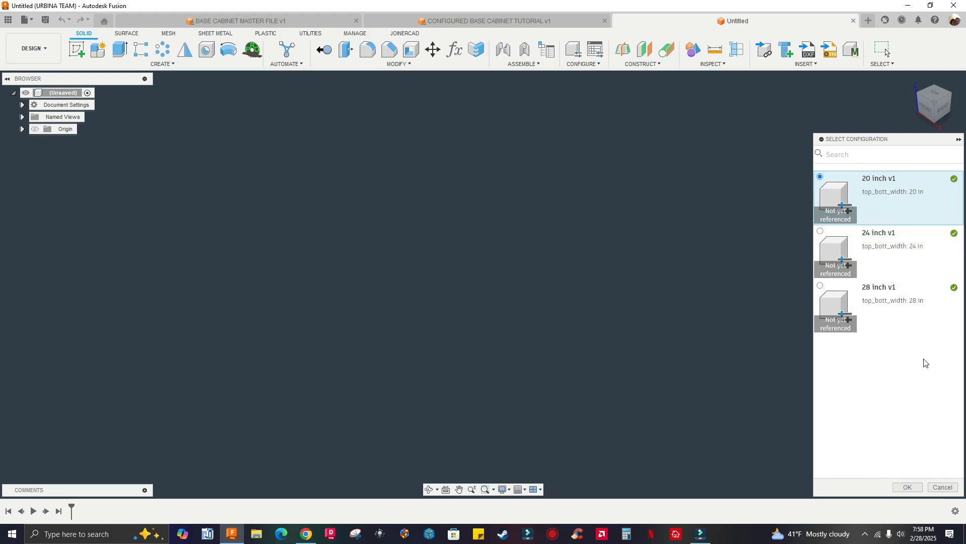
# - Insert the 20 inch configuration of the cabinet at its default initial position
pyautogui.click(907, 487)
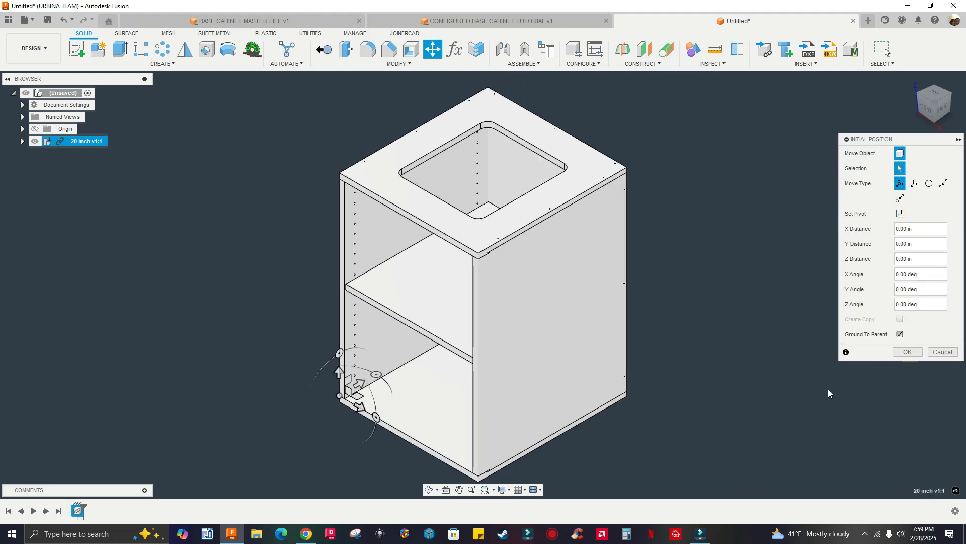
pyautogui.click(916, 354)
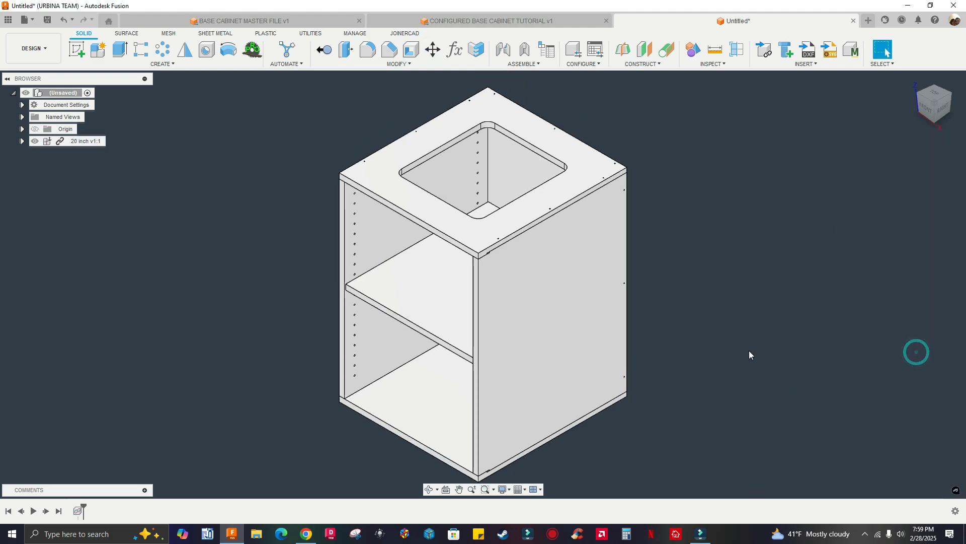
# - Start another component insertion, sort the TUTORIALS folder by last updated, newest first, and choose the CONFIGURED BASE CABINET TUTORIAL file
pyautogui.rightClick(704, 336)
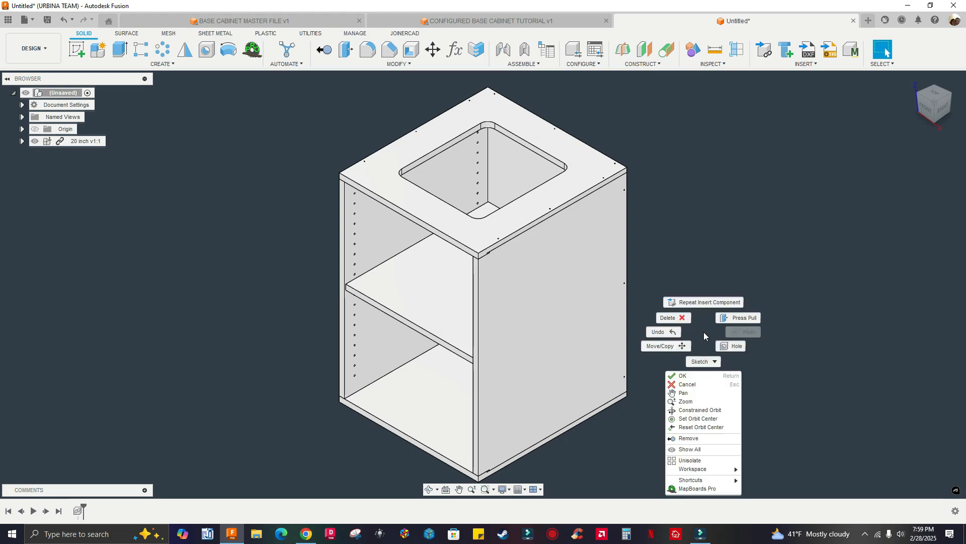
pyautogui.click(696, 303)
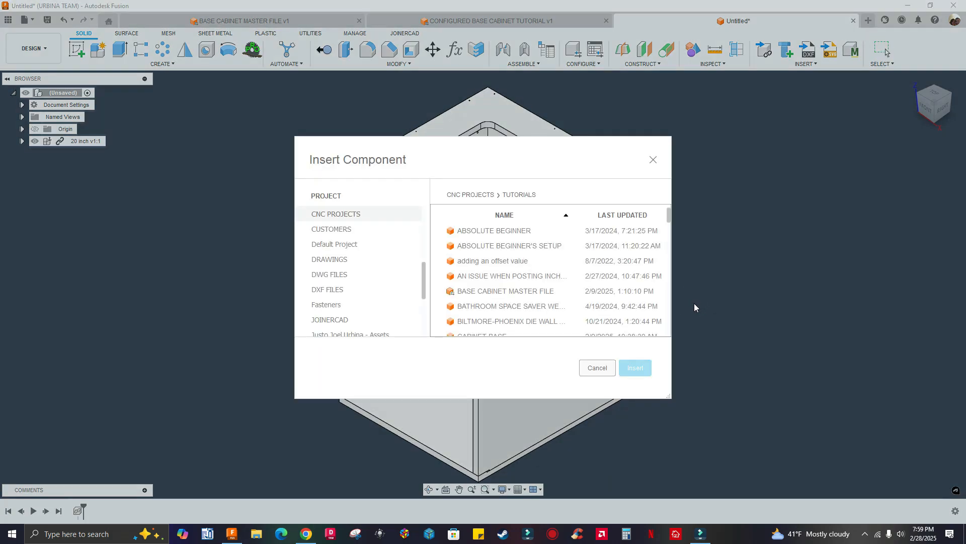
pyautogui.click(612, 216)
pyautogui.click(612, 216)
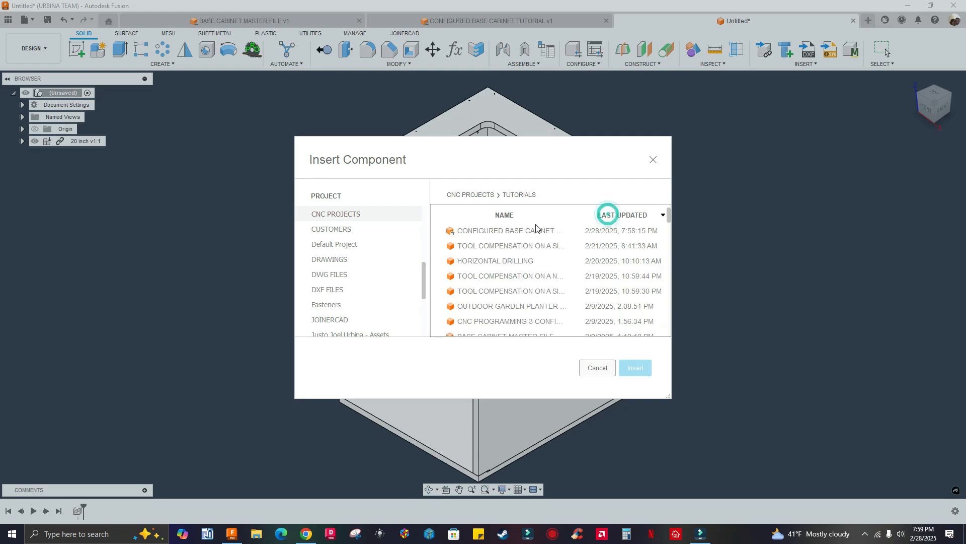
pyautogui.click(504, 233)
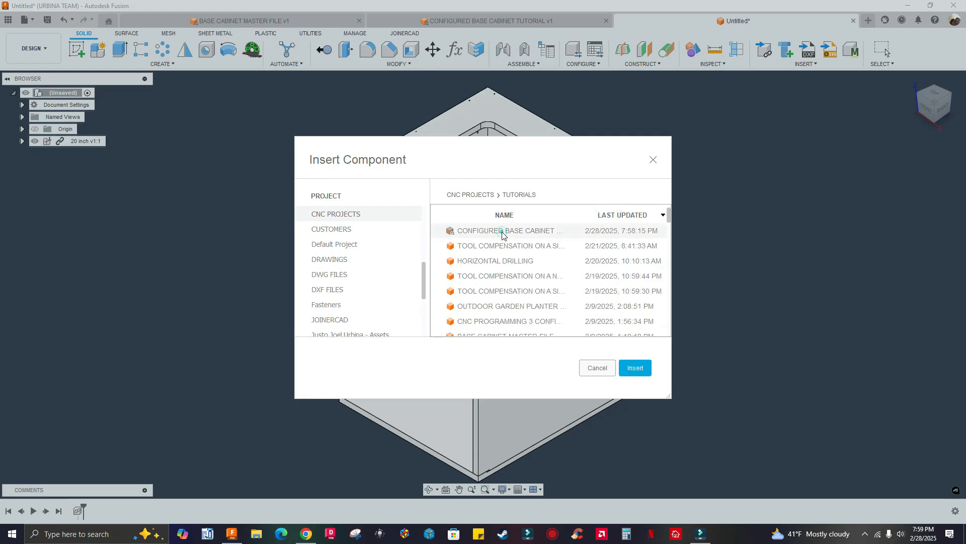
pyautogui.click(637, 368)
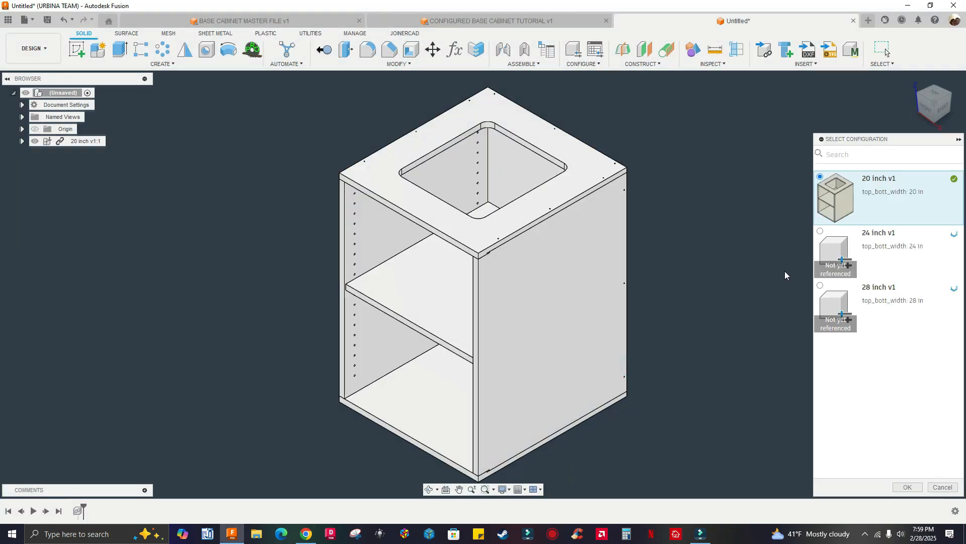
# - Insert the 24 inch configuration and offset it 24 in along X so it stands beside the 20 inch cabinet
pyautogui.click(822, 234)
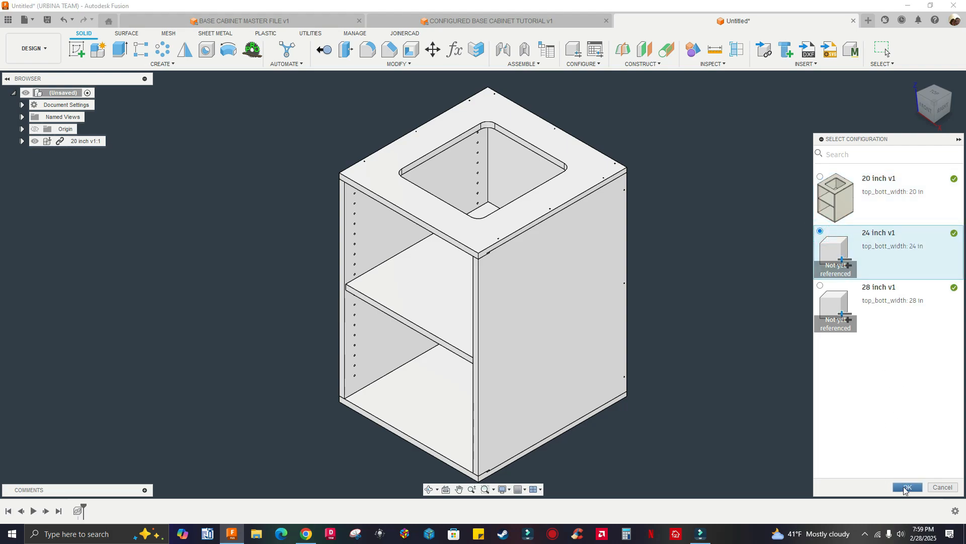
pyautogui.click(906, 488)
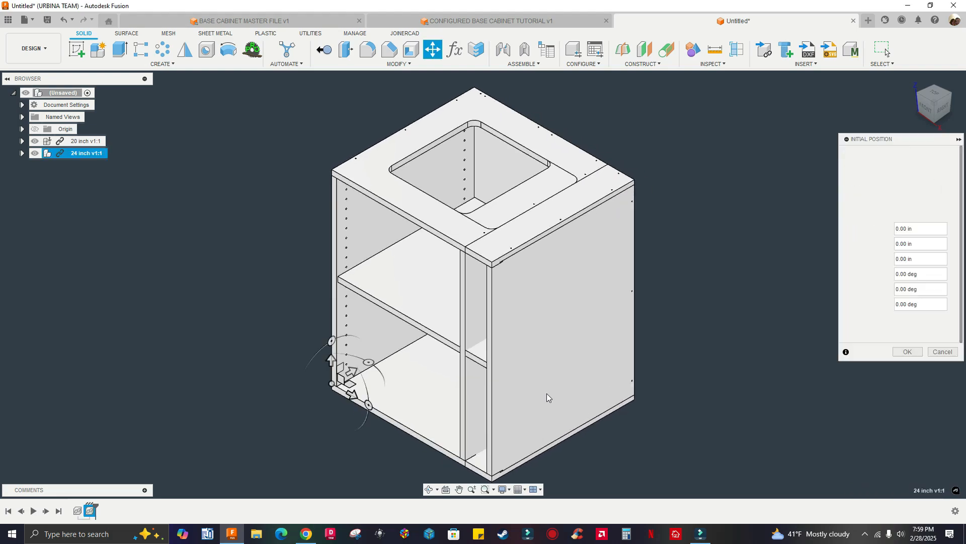
pyautogui.moveTo(403, 393); pyautogui.dragTo(528, 437)
pyautogui.scroll(-2, 274, 384)
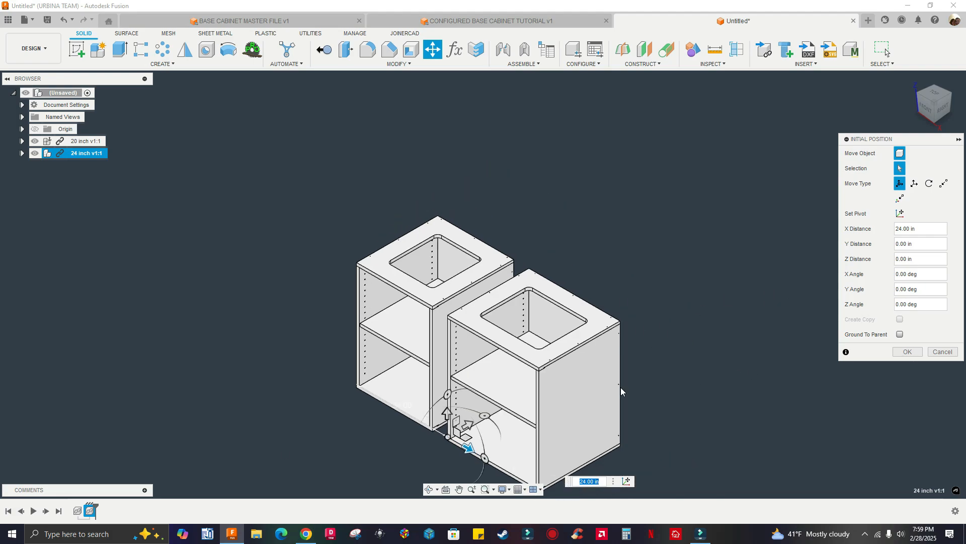
pyautogui.click(907, 351)
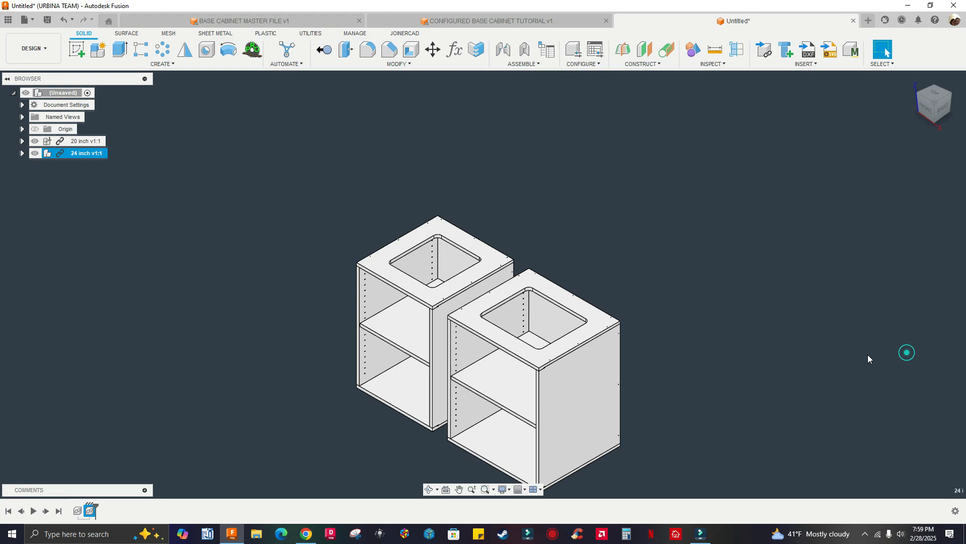
# - Repeat the component insertion, list the newest files first and choose CONFIGURED BASE CABINET TUTORIAL for a third cabinet
pyautogui.rightClick(672, 324)
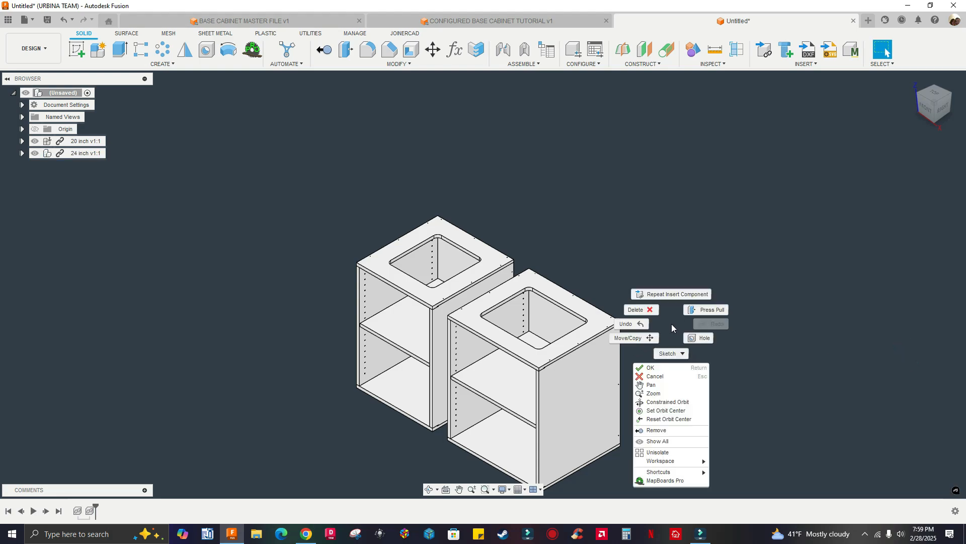
pyautogui.click(672, 295)
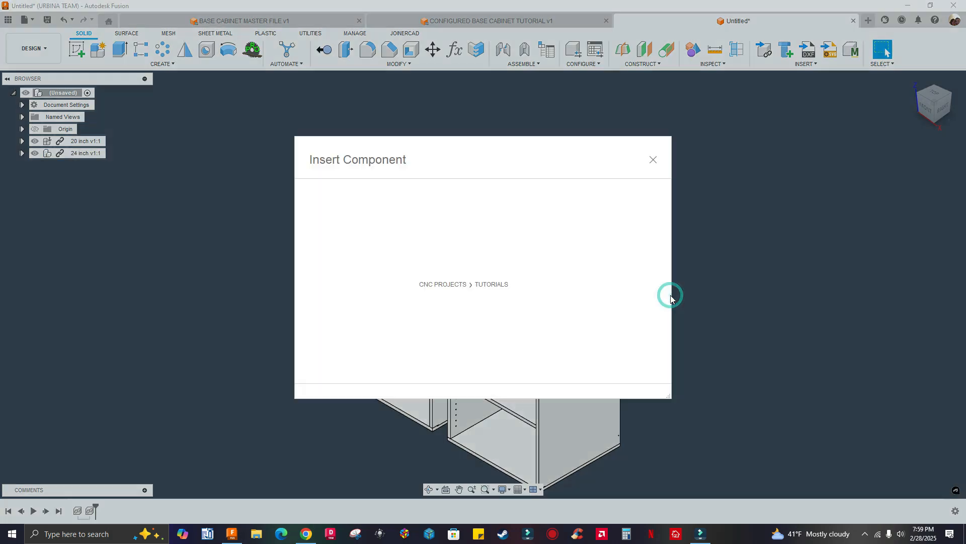
pyautogui.click(635, 216)
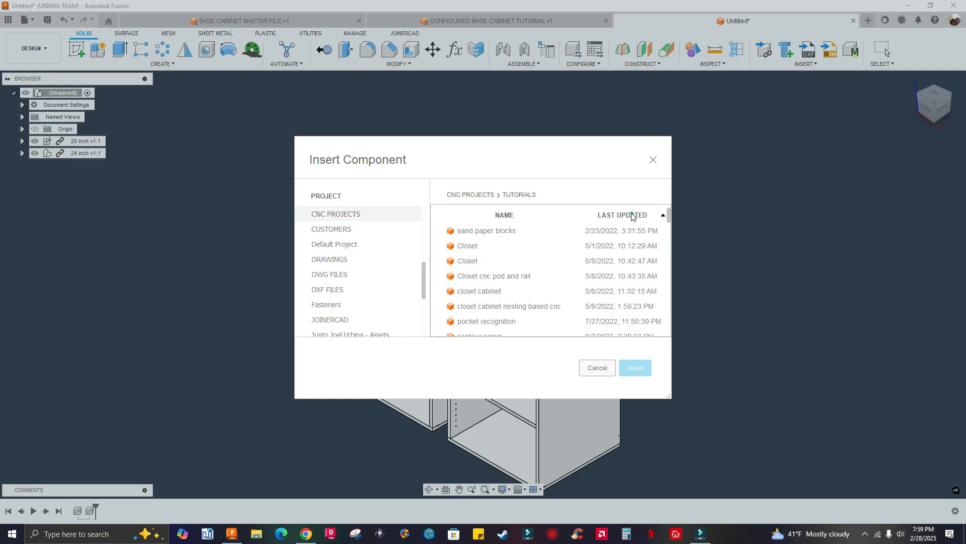
pyautogui.click(604, 218)
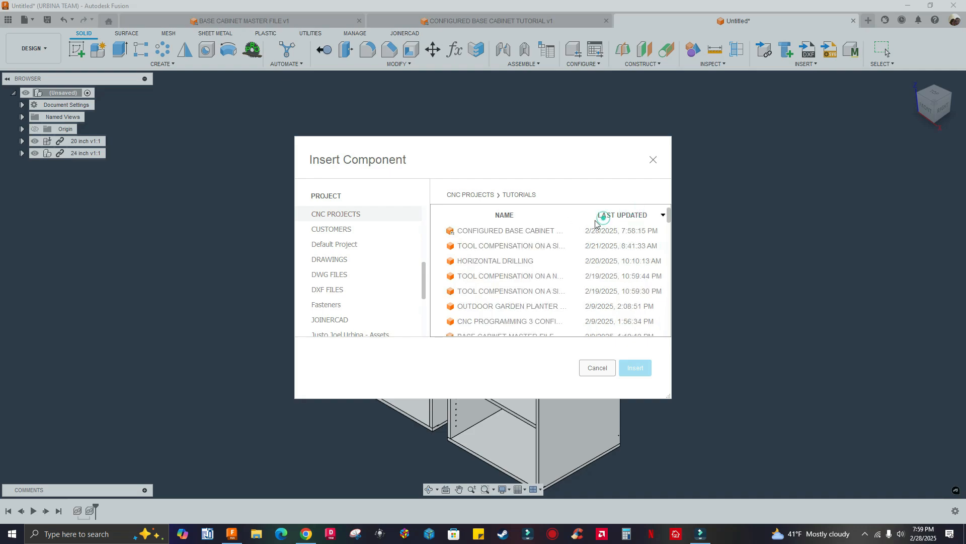
pyautogui.click(523, 232)
pyautogui.click(636, 374)
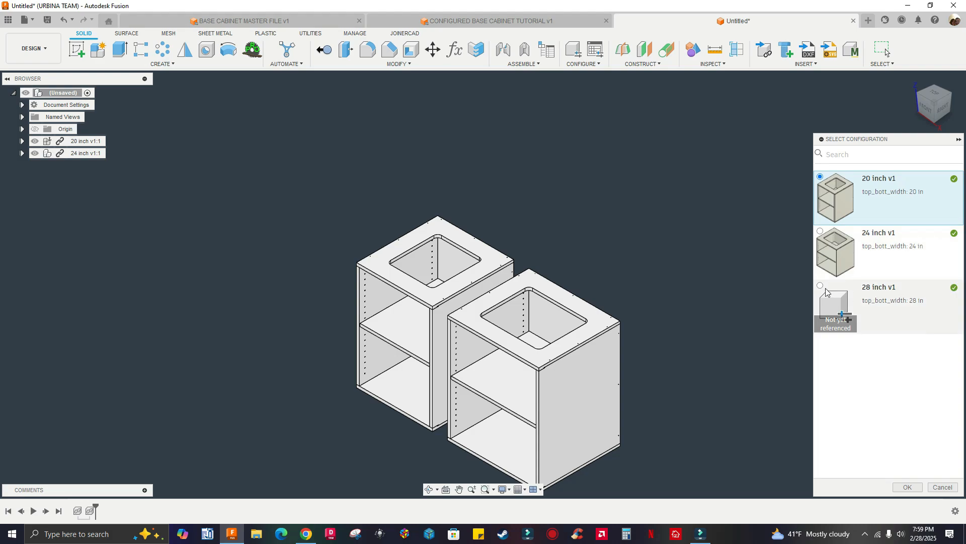
# - Insert the 28 inch configuration and offset it 60 in along X, past the 24 inch cabinet
pyautogui.click(820, 286)
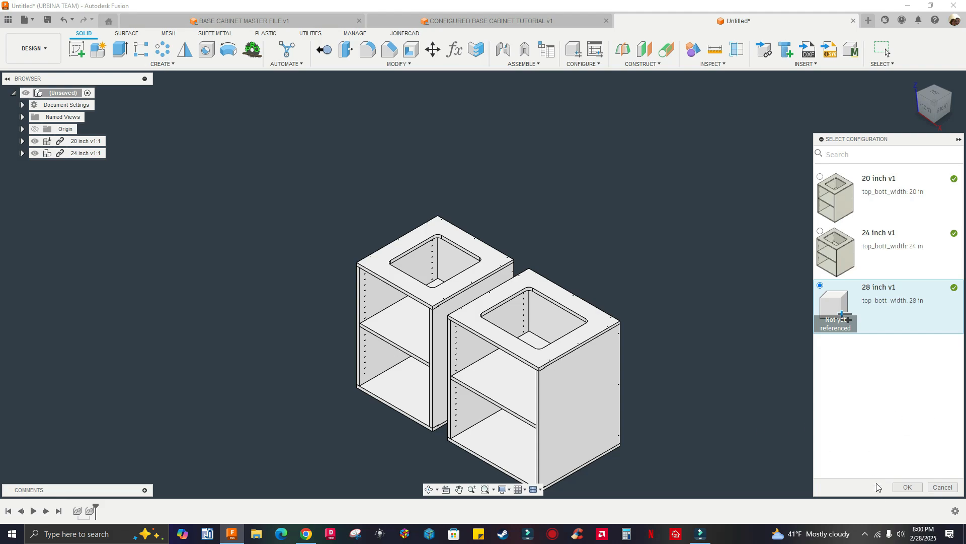
pyautogui.click(905, 488)
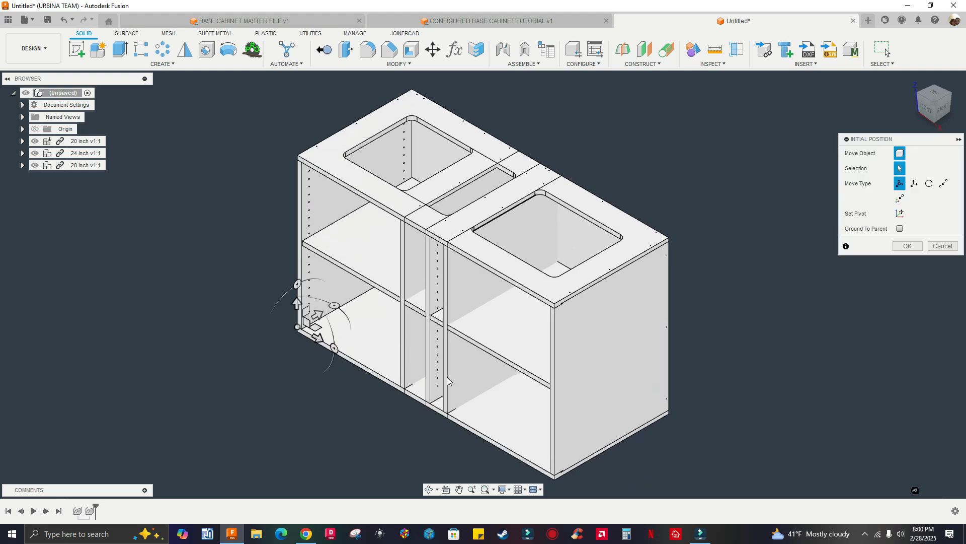
pyautogui.moveTo(383, 360); pyautogui.dragTo(567, 464)
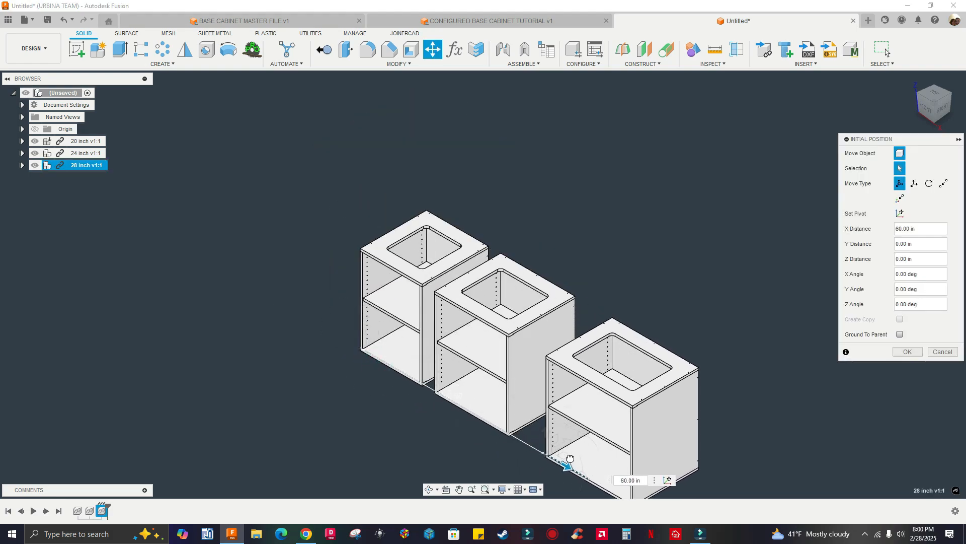
pyautogui.click(904, 351)
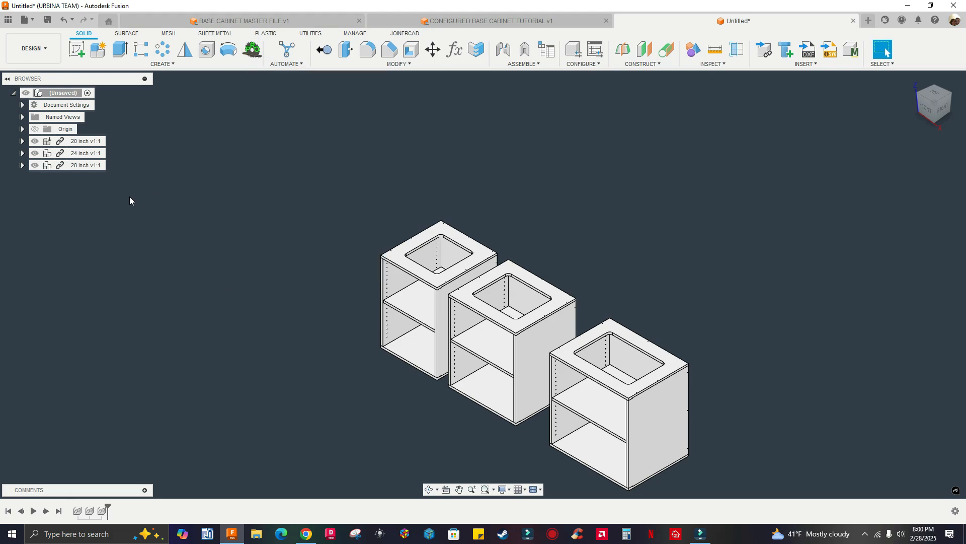
# - Break the link to the source file for the 20, 24 and 28 inch cabinet components together
pyautogui.click(81, 142)
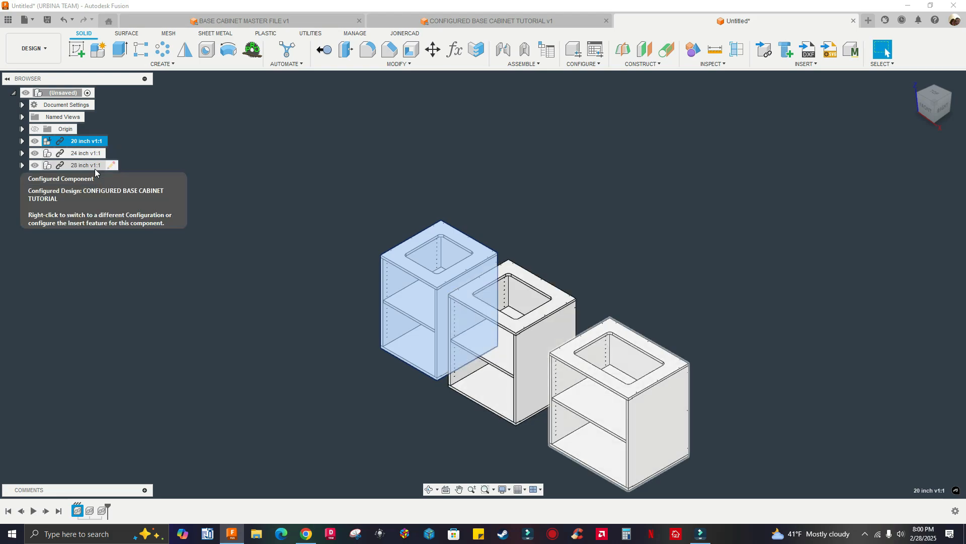
pyautogui.keyDown('shift'); pyautogui.click(80, 166); pyautogui.keyUp('shift')
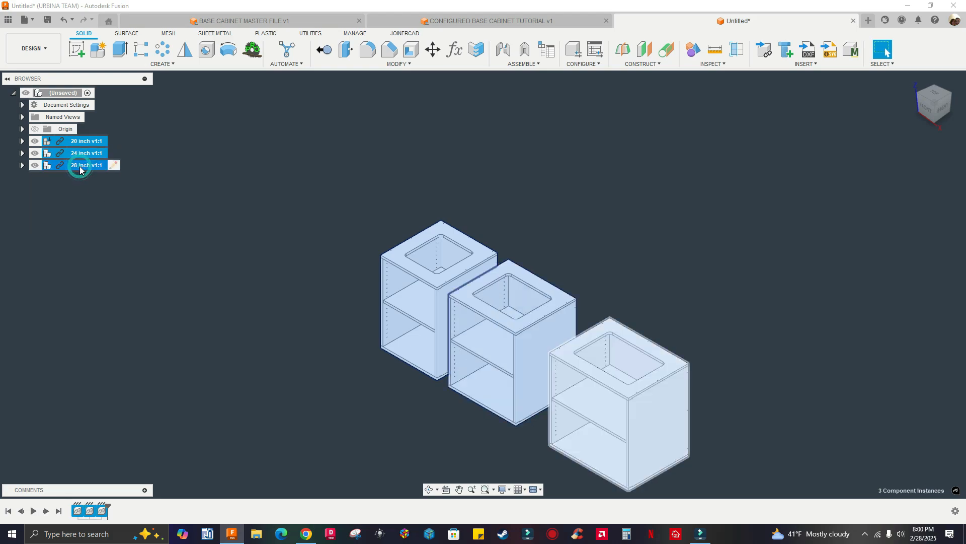
pyautogui.rightClick(80, 167)
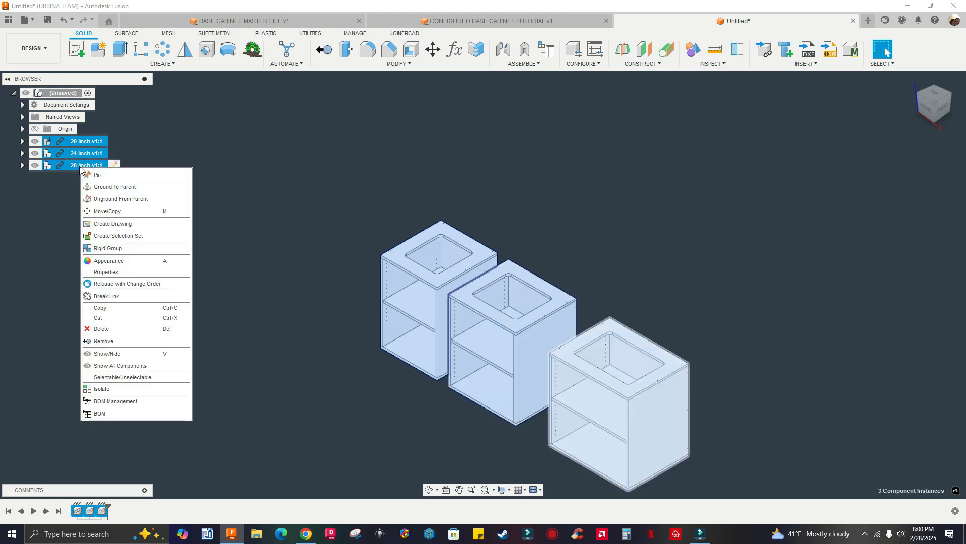
pyautogui.click(108, 297)
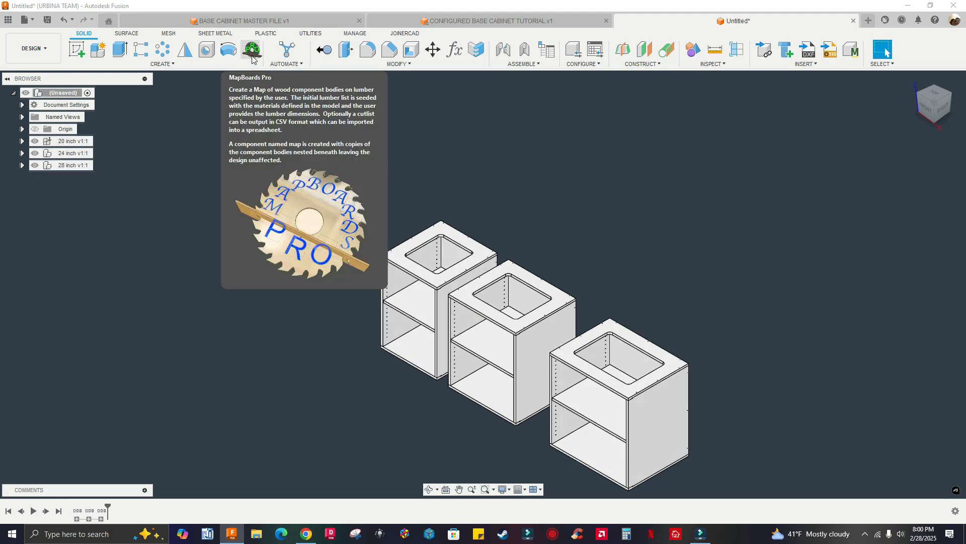
pyautogui.click(70, 142)
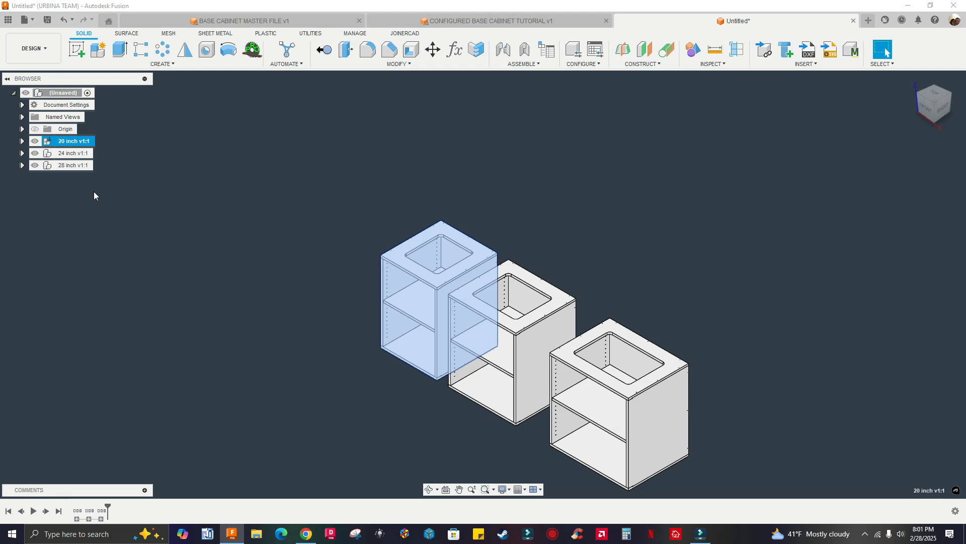
pyautogui.click(136, 188)
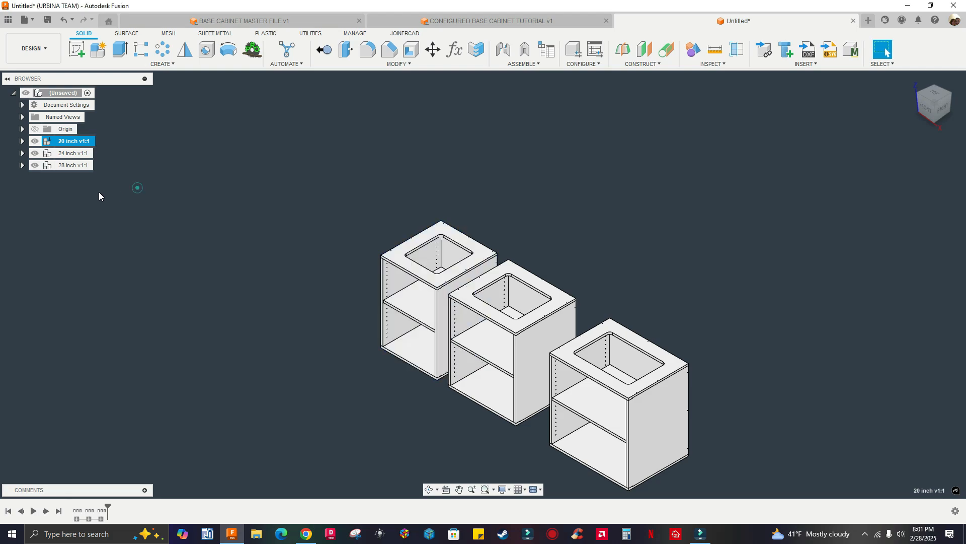
pyautogui.scroll(-3, 312, 191)
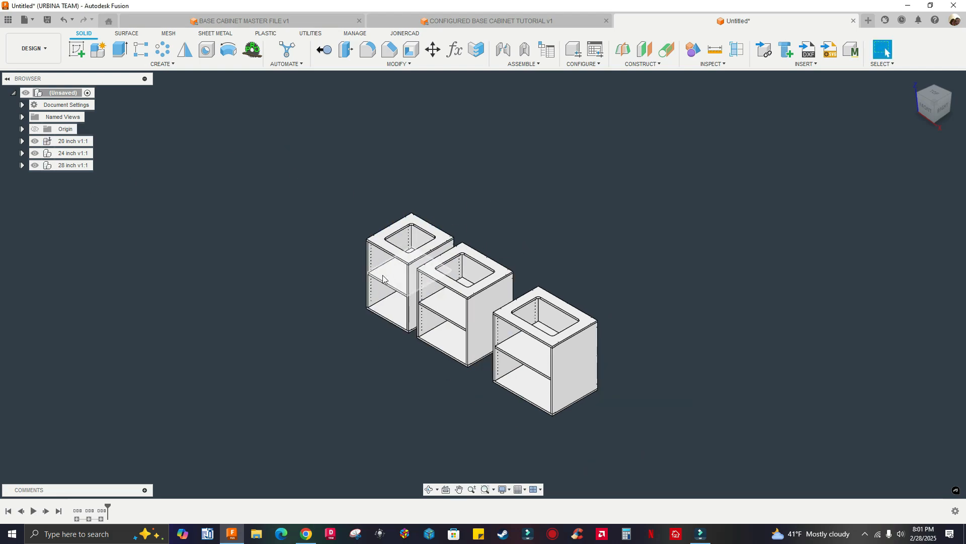
pyautogui.scroll(2, 377, 278)
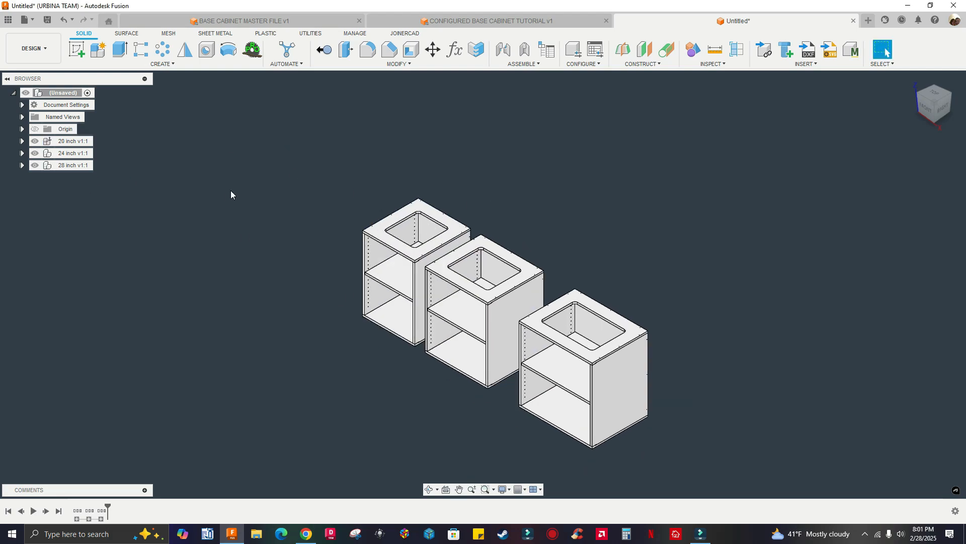
# - Run MapBoards Pro on the entire model with 49 x 97 in White Melamine sheets, one copy, filling boards diagonally with 0.625 in component spacing
pyautogui.click(252, 50)
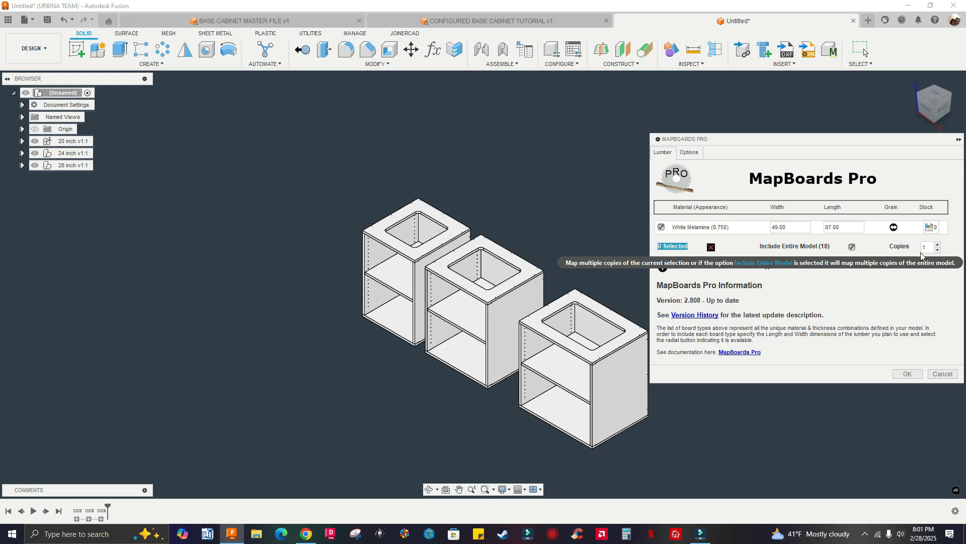
pyautogui.click(689, 153)
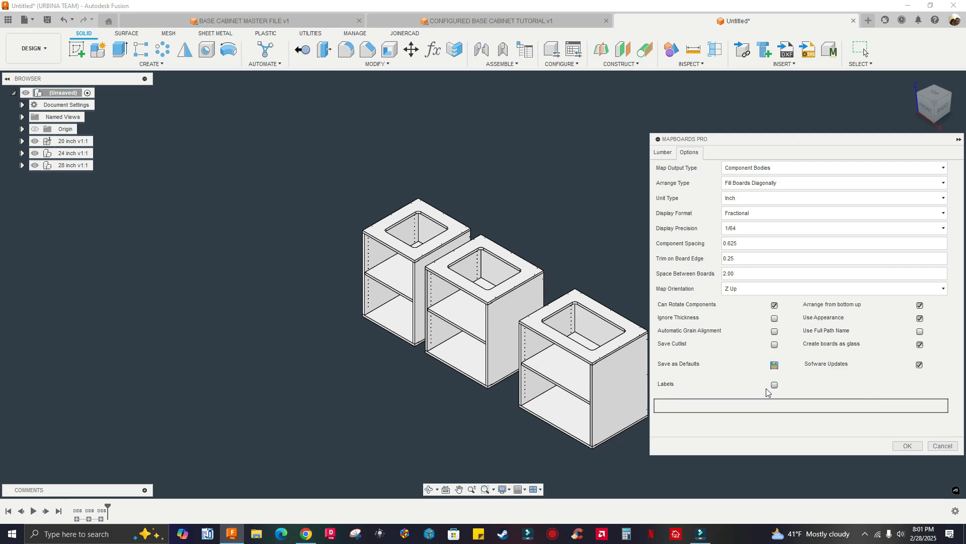
pyautogui.click(907, 446)
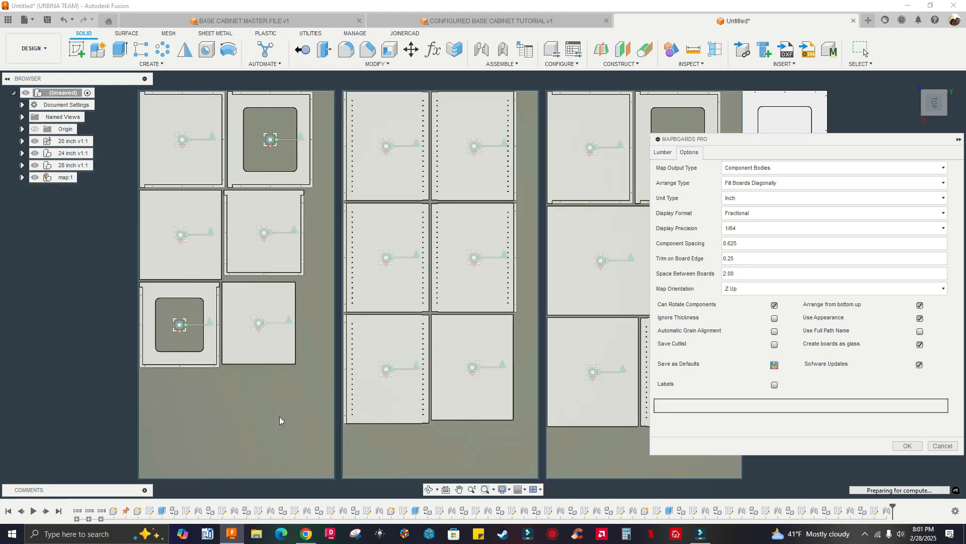
# - Examine the nested sheets from above in landscape orientation, and return to the home view of sheets and cabinets
pyautogui.click(945, 82)
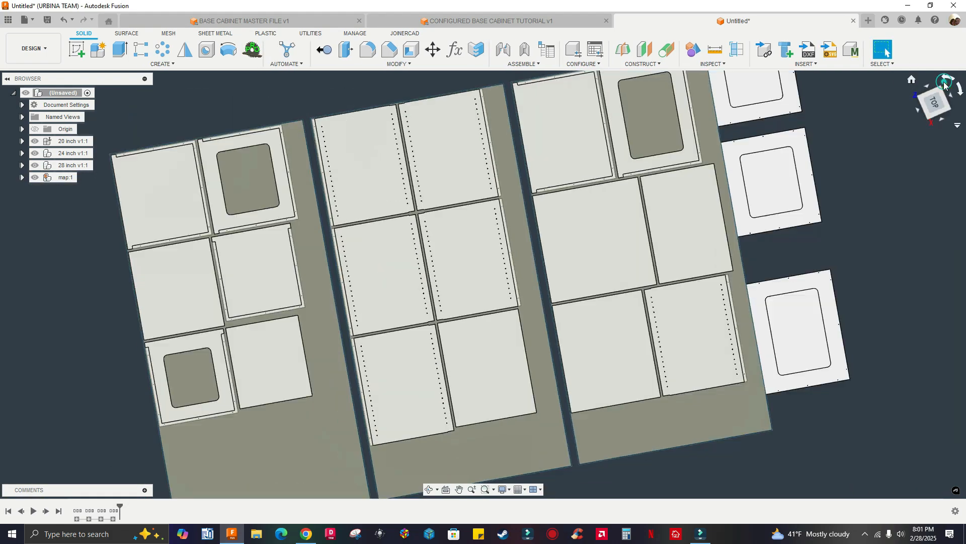
pyautogui.scroll(-4, 599, 258)
pyautogui.moveTo(657, 418); pyautogui.dragTo(632, 334, button='middle')
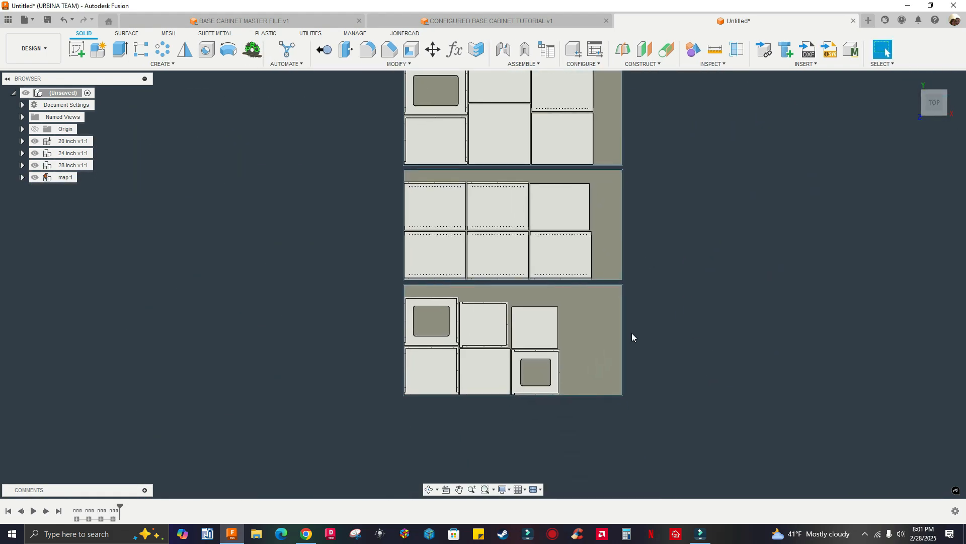
pyautogui.scroll(4, 541, 381)
pyautogui.scroll(-3, 479, 398)
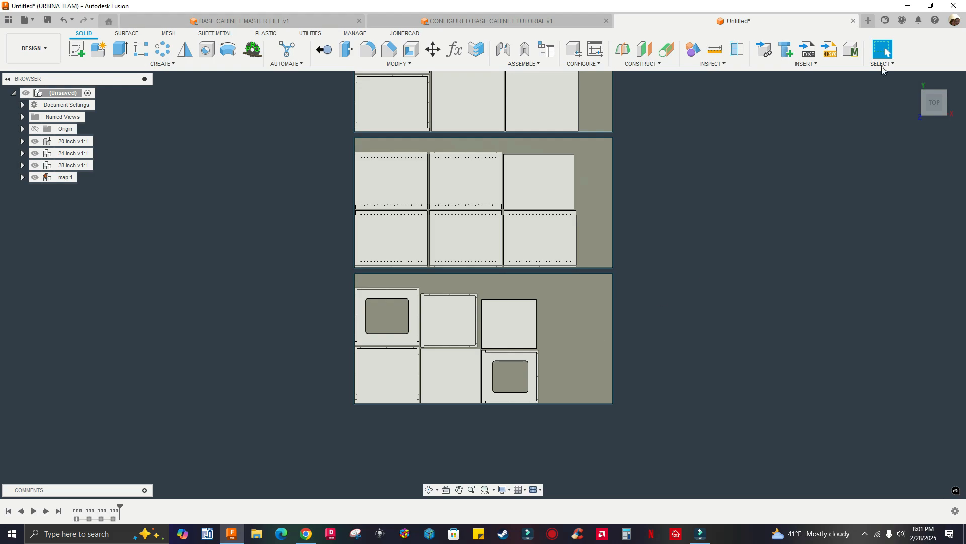
pyautogui.click(912, 81)
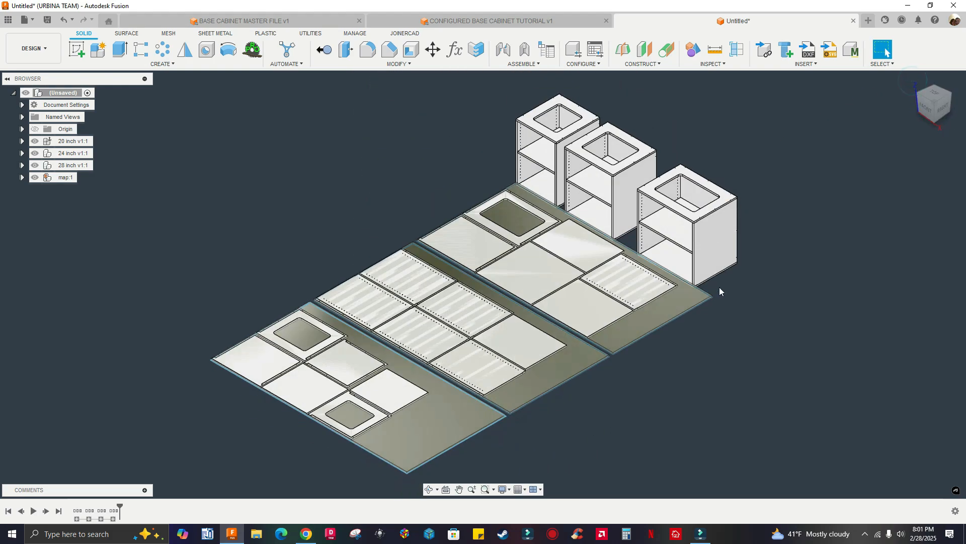
# - Examine the nested cabinet parts on the three melamine sheets up close, including their grooves and shelf-pin holes
pyautogui.scroll(3, 623, 328)
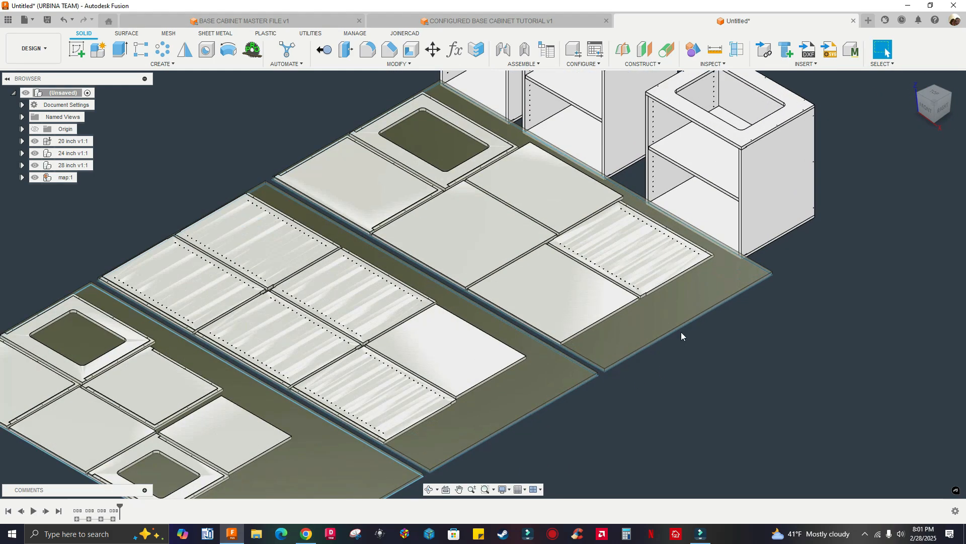
pyautogui.scroll(-5, 682, 332)
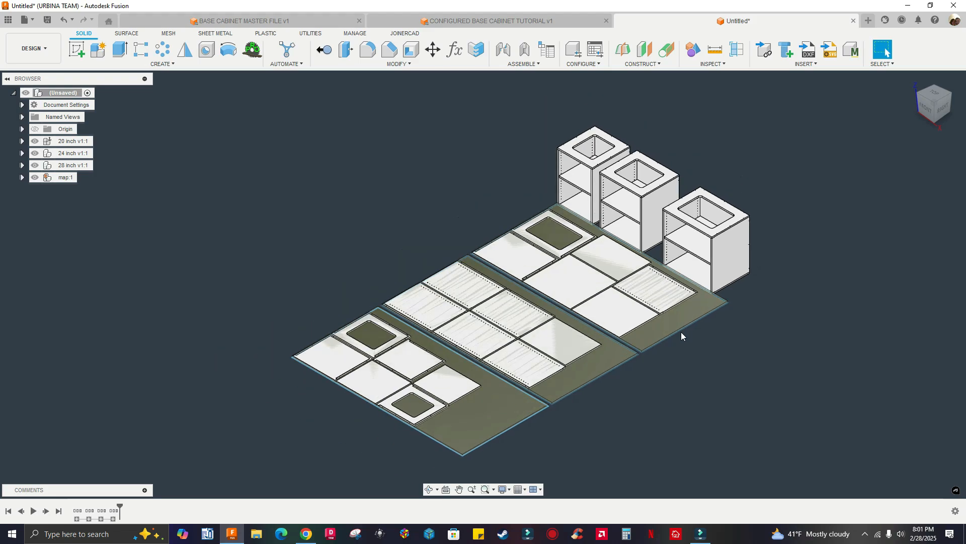
pyautogui.scroll(2, 639, 325)
pyautogui.scroll(-3, 652, 276)
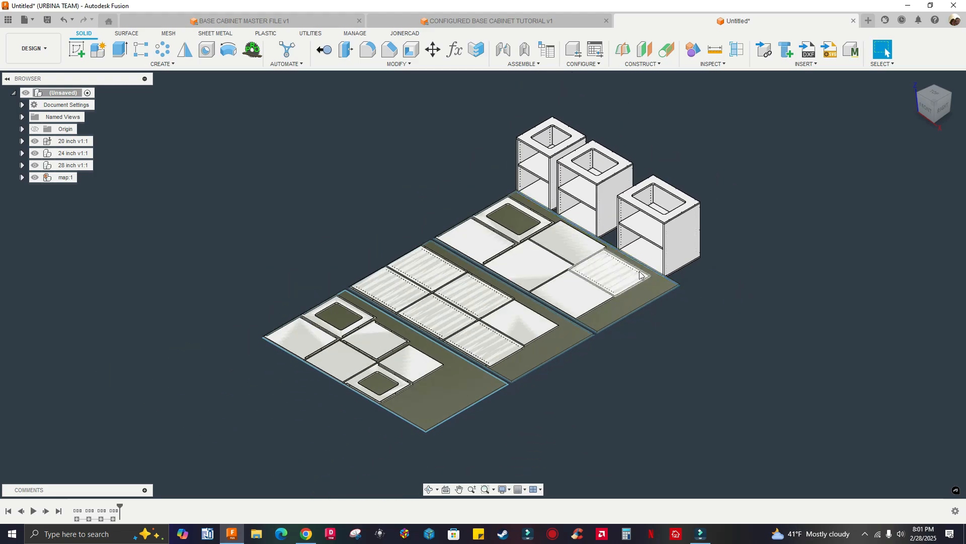
pyautogui.scroll(2, 527, 246)
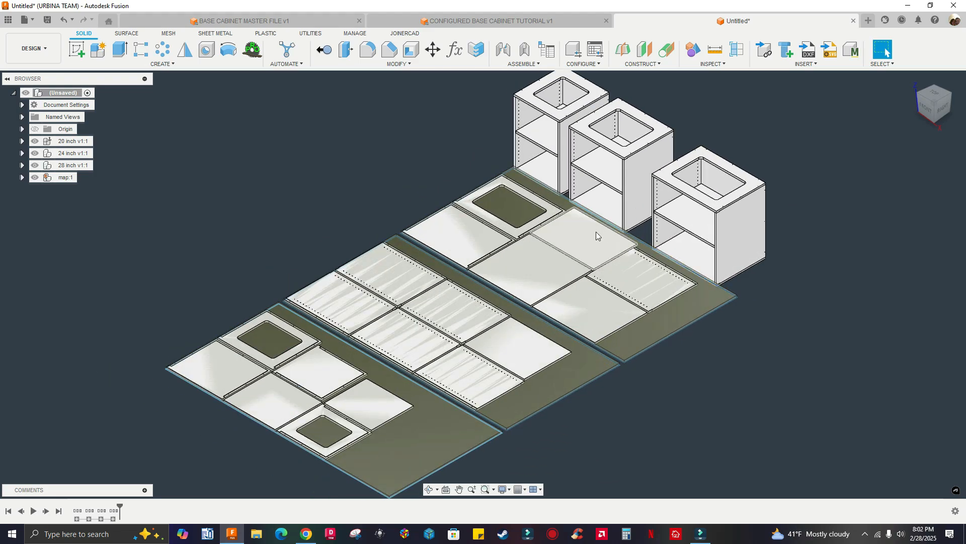
pyautogui.scroll(-1, 537, 238)
pyautogui.scroll(1, 440, 305)
pyautogui.scroll(1, 535, 287)
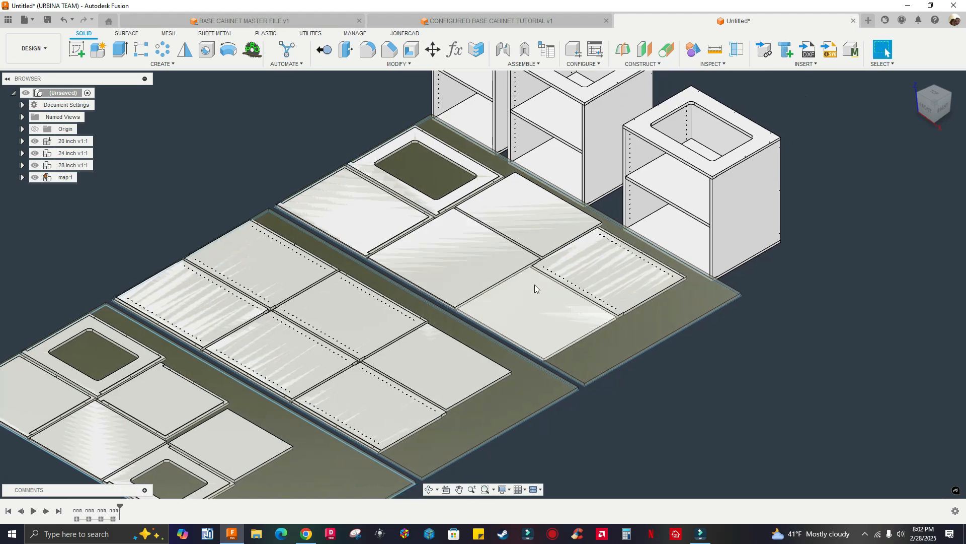
pyautogui.scroll(-2, 674, 300)
pyautogui.scroll(3, 445, 230)
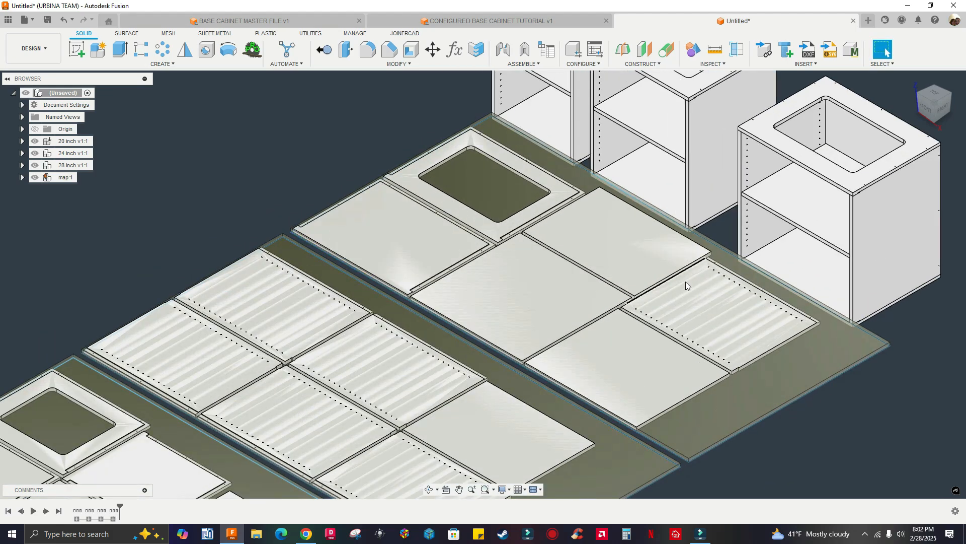
pyautogui.moveTo(596, 348); pyautogui.dragTo(607, 308, button='middle')
pyautogui.scroll(-2, 475, 314)
pyautogui.scroll(2, 330, 322)
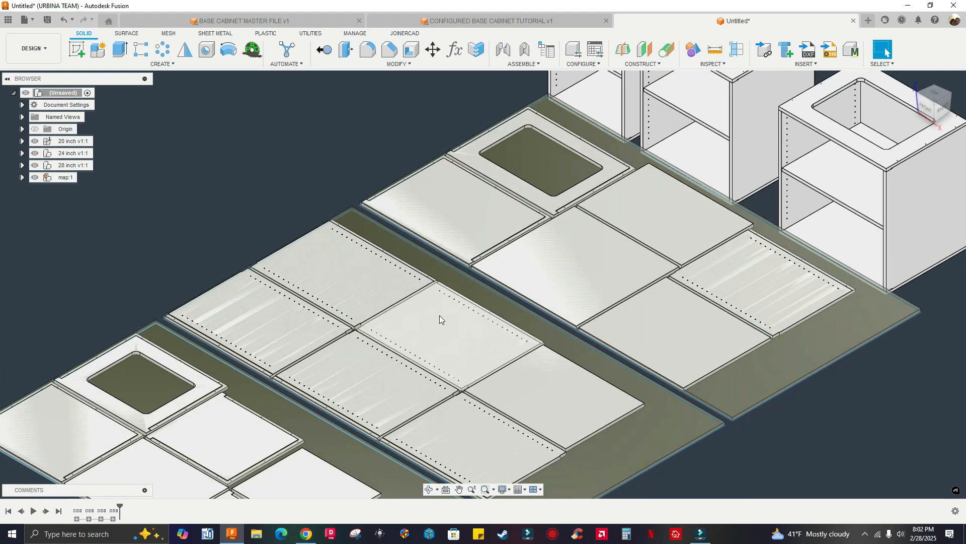
pyautogui.scroll(-3, 614, 311)
pyautogui.scroll(2, 531, 244)
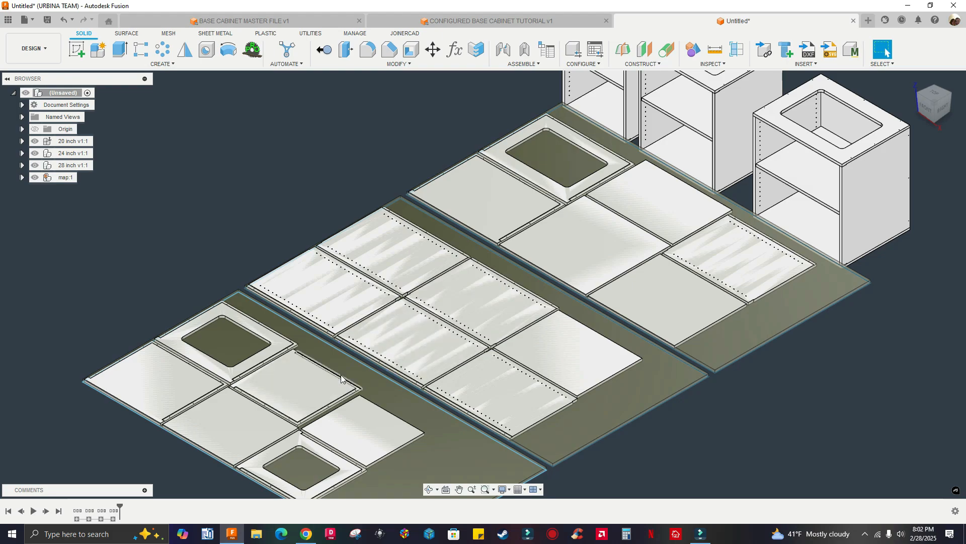
pyautogui.scroll(2, 322, 391)
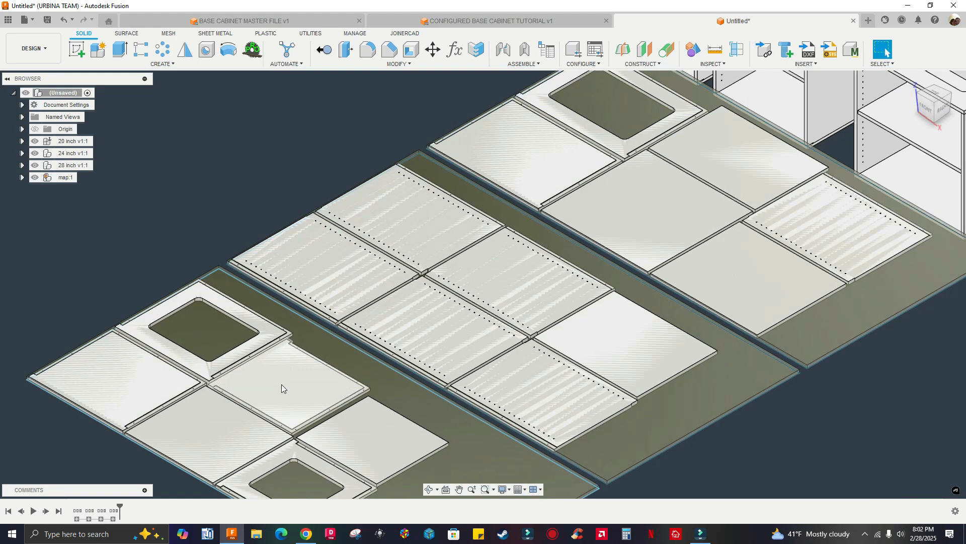
pyautogui.scroll(-2, 281, 385)
pyautogui.moveTo(285, 383); pyautogui.dragTo(340, 348, button='middle')
pyautogui.scroll(-3, 488, 186)
pyautogui.scroll(3, 476, 208)
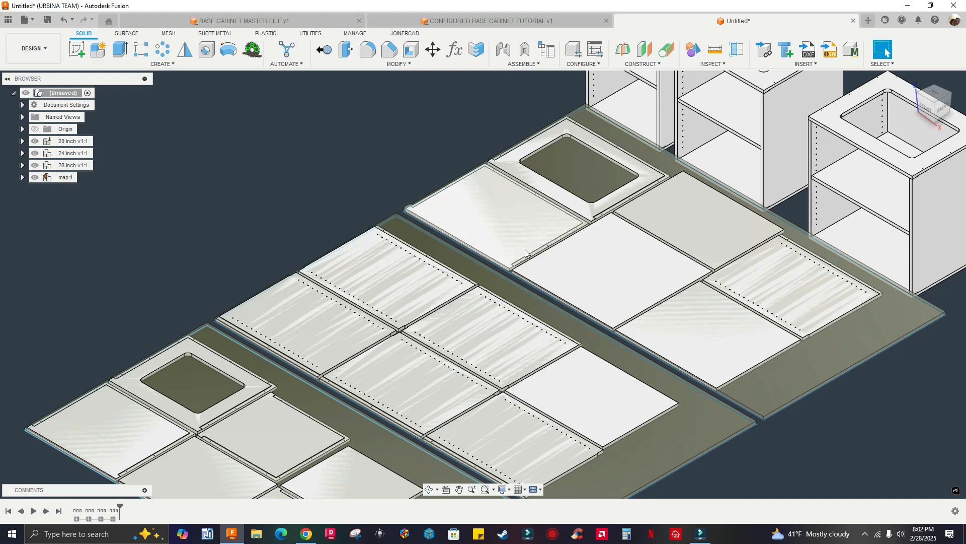
pyautogui.scroll(2, 502, 221)
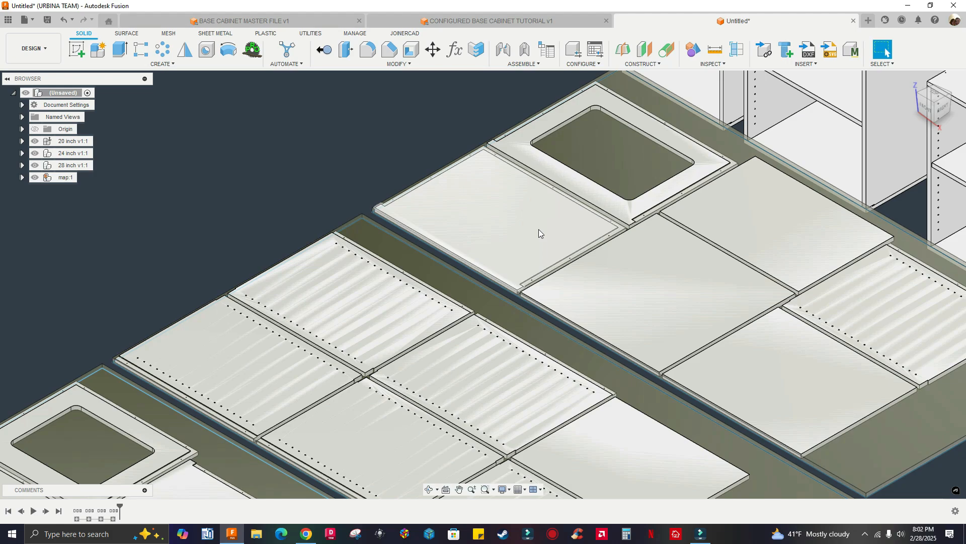
pyautogui.scroll(-3, 489, 240)
pyautogui.scroll(-1, 550, 280)
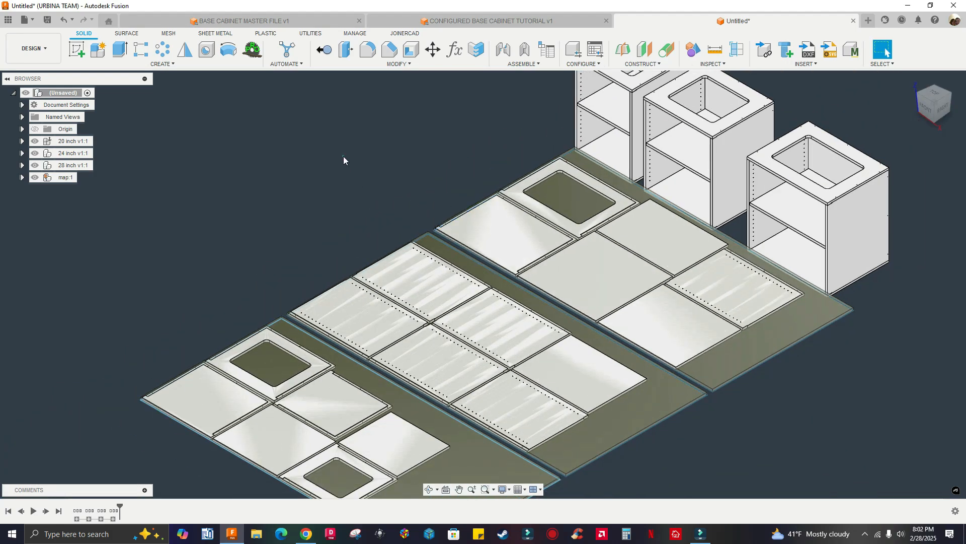
# - Rerun MapBoards Pro on the entire model with name labels enabled in Arial Black, 2 cm component text and 3 cm board labels
pyautogui.click(251, 49)
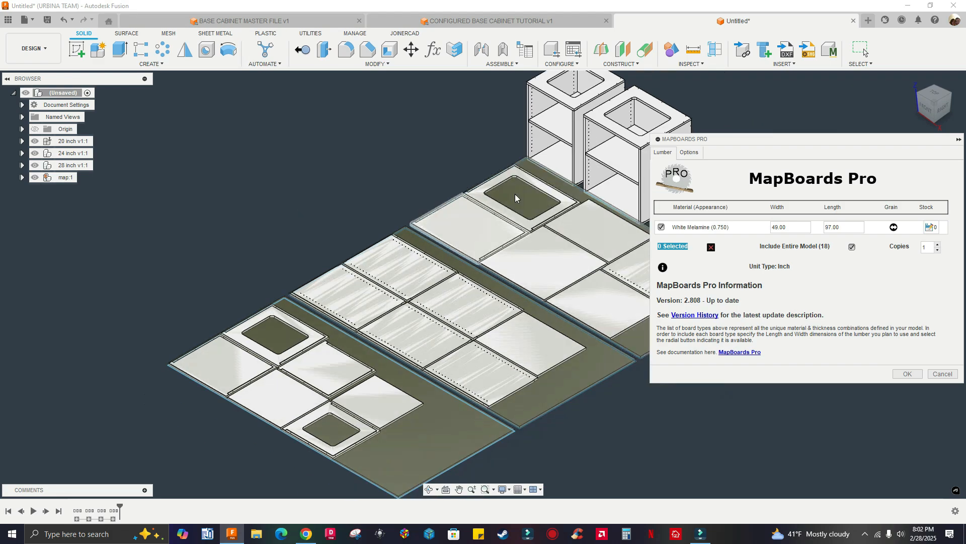
pyautogui.click(689, 153)
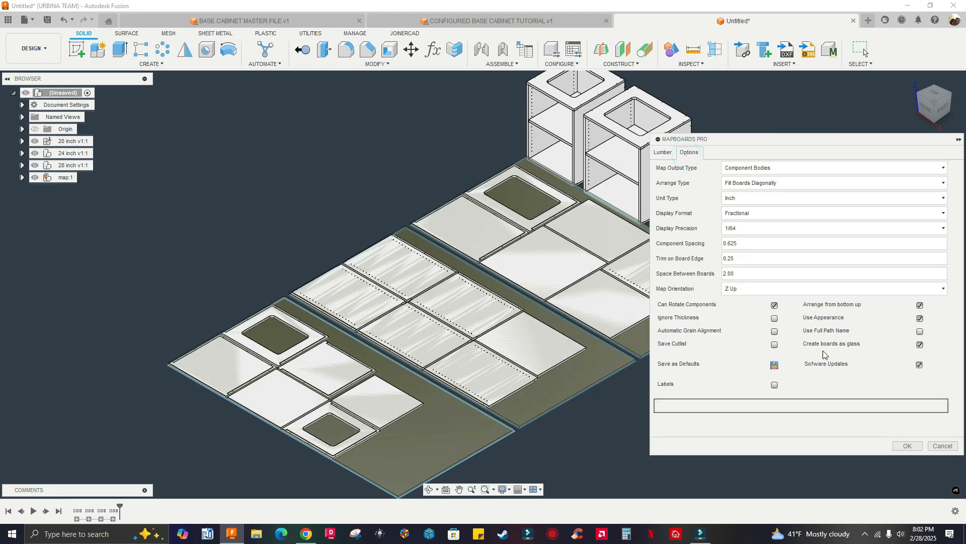
pyautogui.click(775, 386)
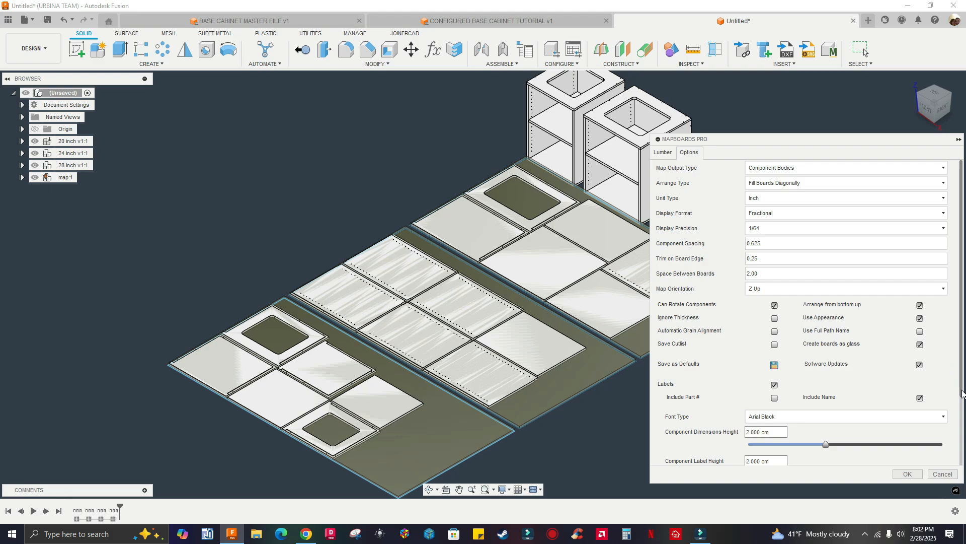
pyautogui.moveTo(962, 390); pyautogui.dragTo(961, 427)
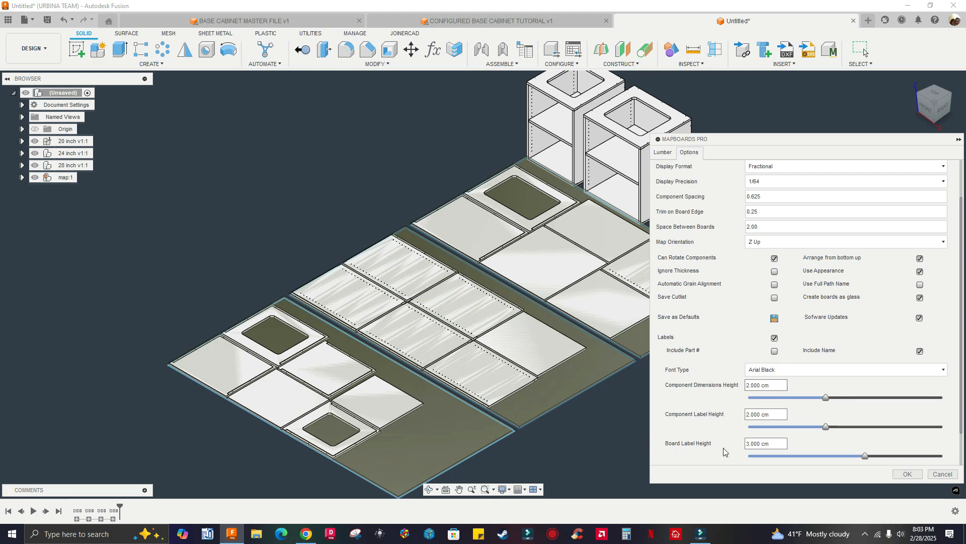
pyautogui.click(793, 370)
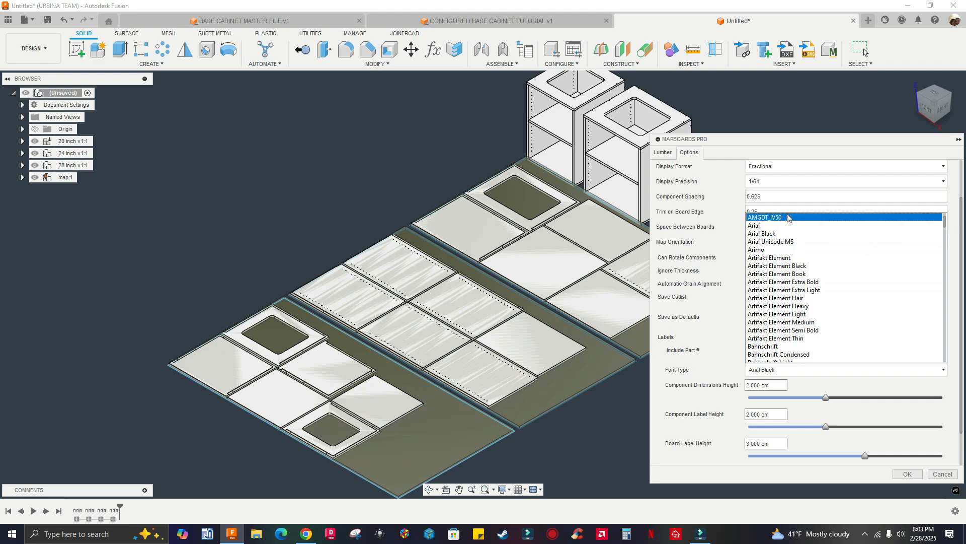
pyautogui.click(824, 143)
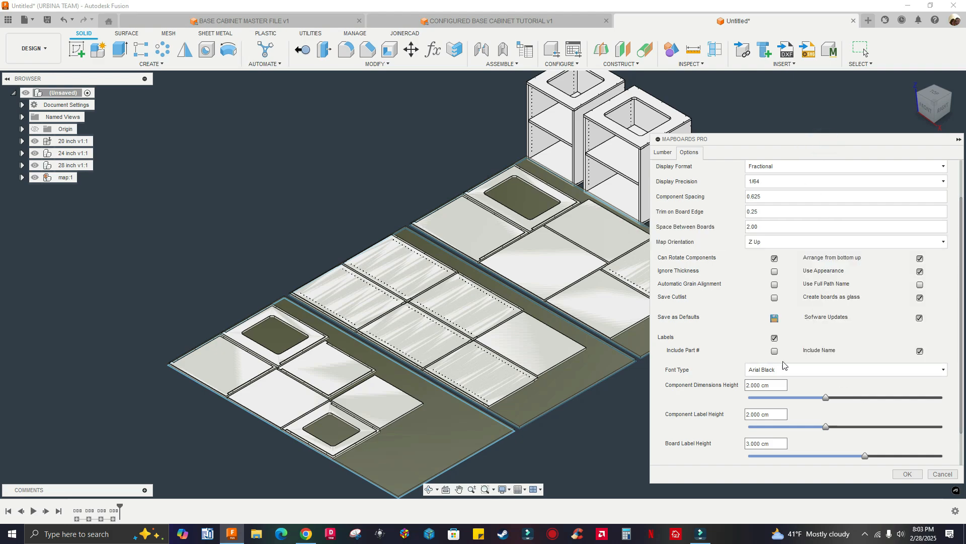
pyautogui.click(906, 475)
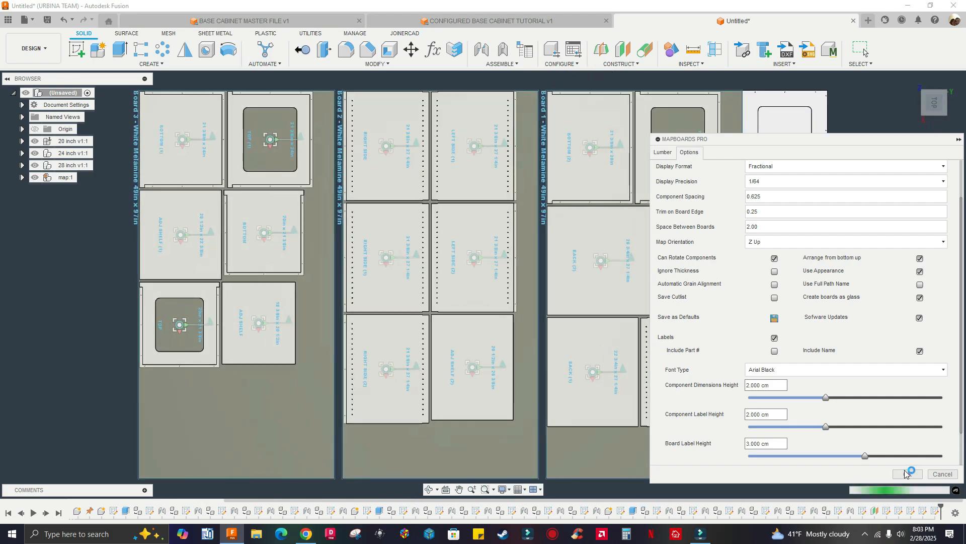
# - Check the name and dimension labels on all three boards from above, and return to the home view
pyautogui.click(925, 96)
pyautogui.scroll(6, 581, 170)
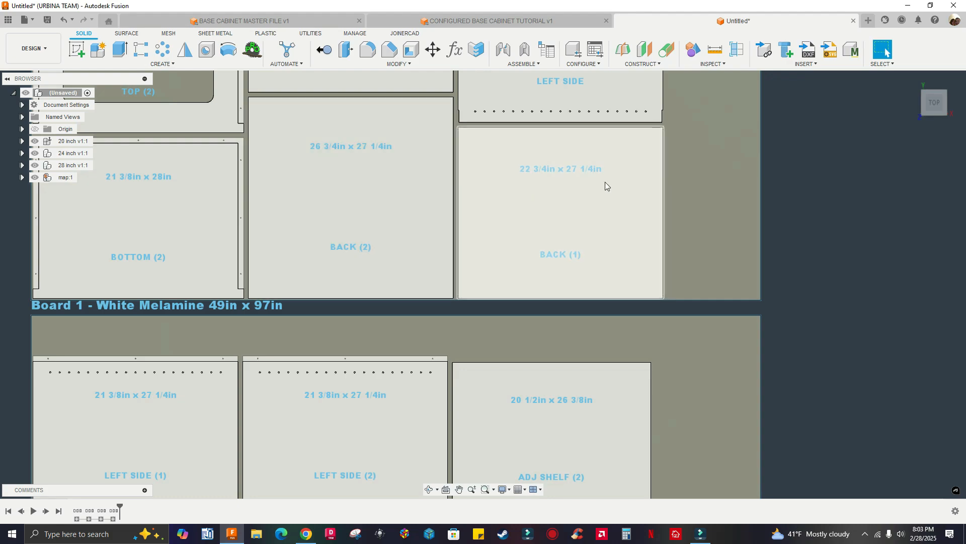
pyautogui.scroll(-5, 605, 183)
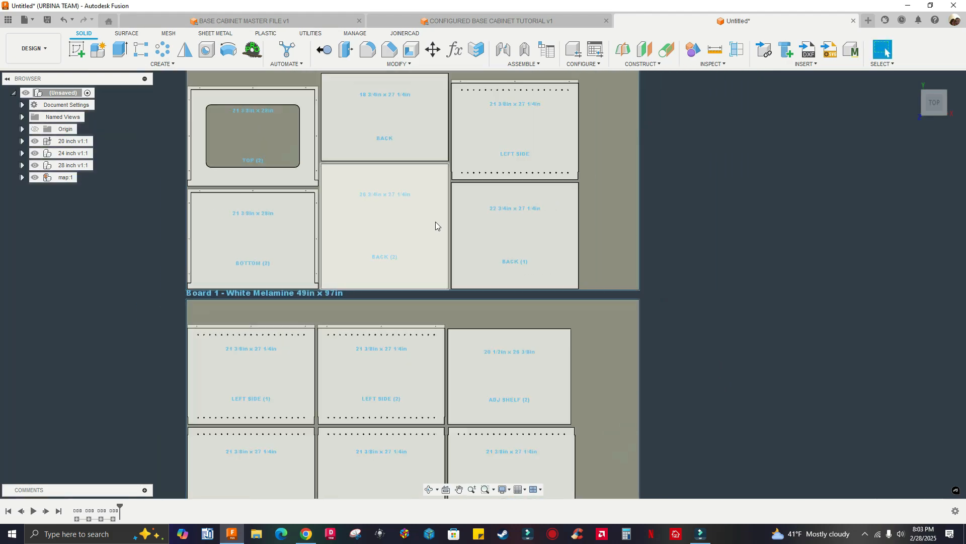
pyautogui.scroll(-1, 472, 196)
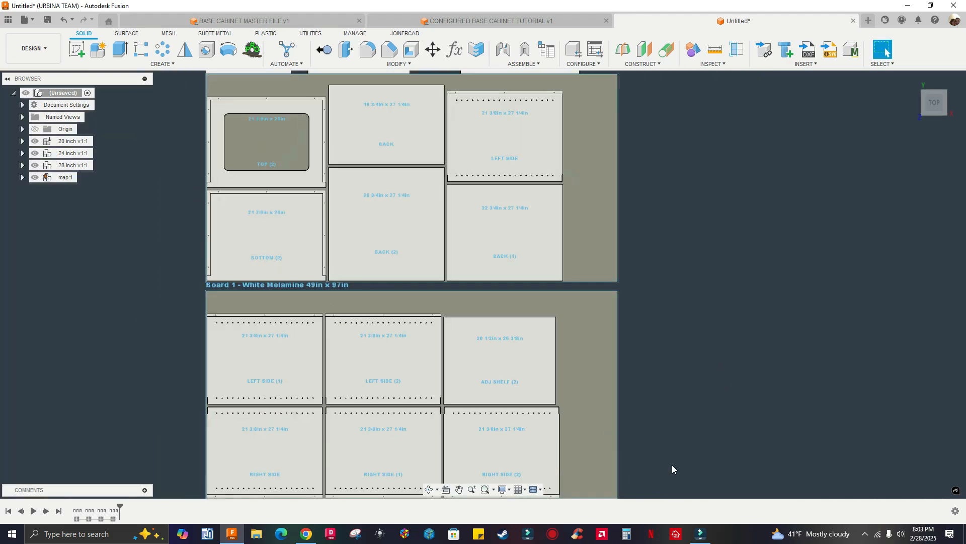
pyautogui.moveTo(637, 476); pyautogui.dragTo(669, 303, button='middle')
pyautogui.moveTo(638, 447); pyautogui.dragTo(651, 332, button='middle')
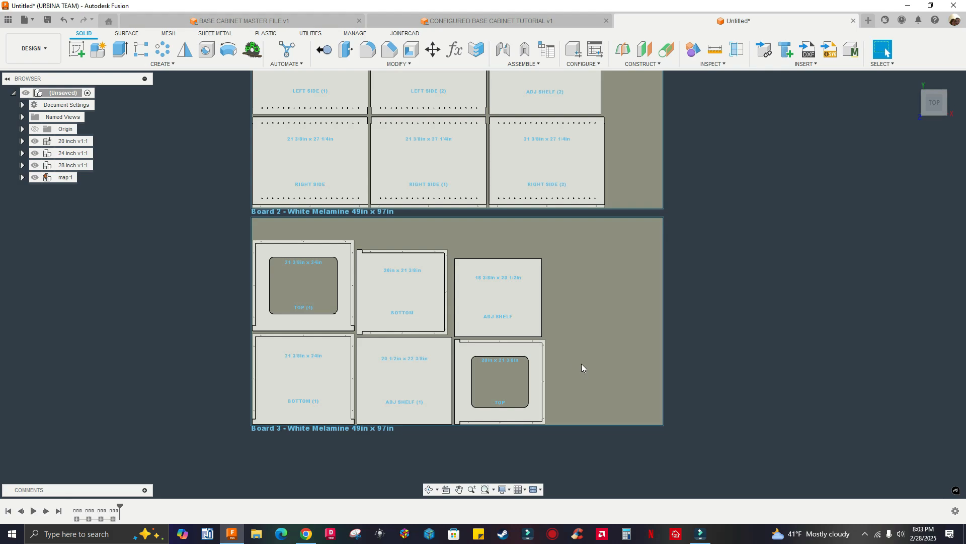
pyautogui.scroll(5, 352, 431)
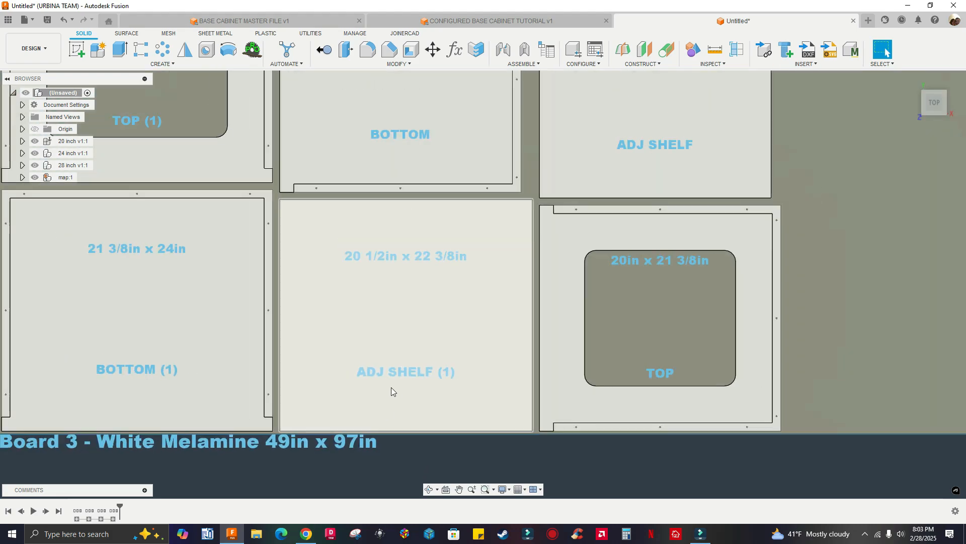
pyautogui.scroll(-5, 394, 386)
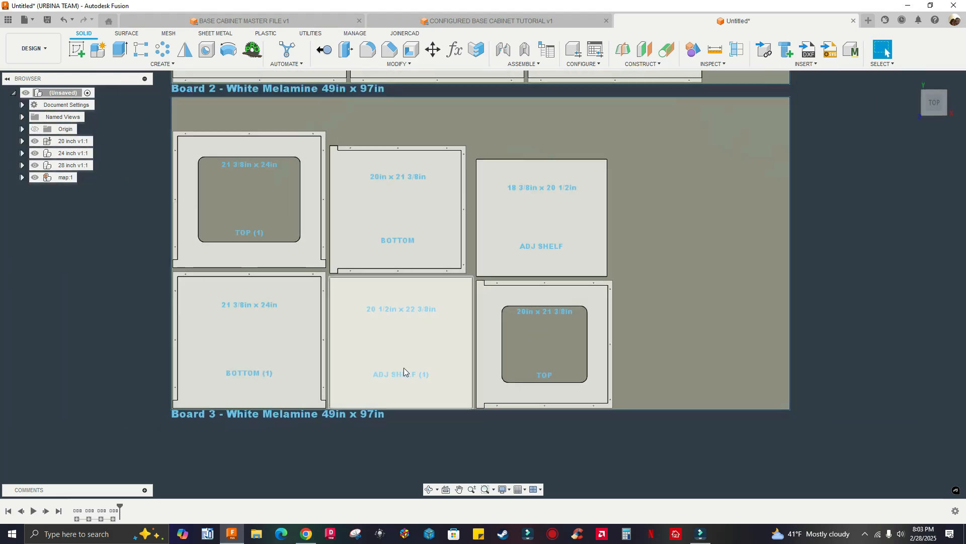
pyautogui.moveTo(719, 285); pyautogui.dragTo(419, 539, button='middle')
pyautogui.moveTo(396, 322); pyautogui.dragTo(605, 346, button='middle')
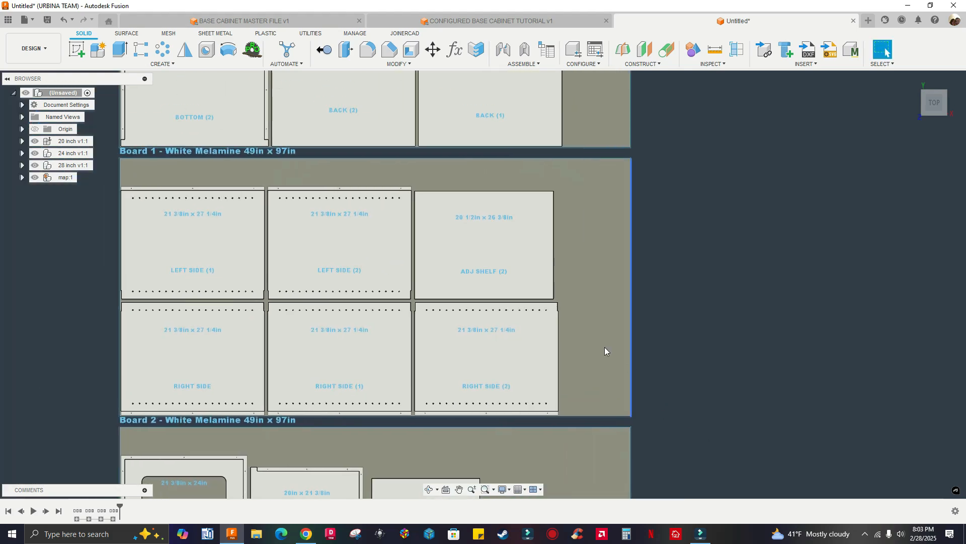
pyautogui.scroll(-4, 604, 342)
pyautogui.scroll(-3, 654, 277)
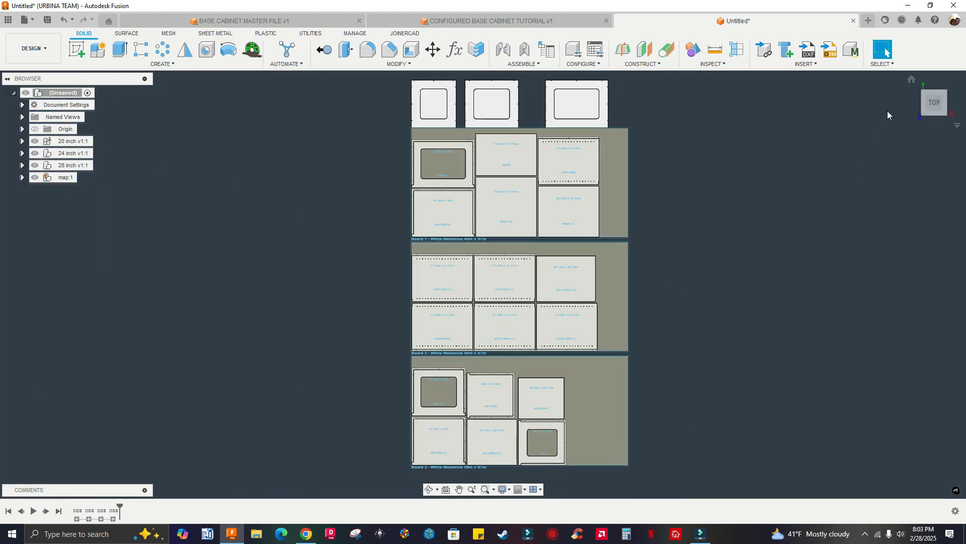
pyautogui.click(909, 82)
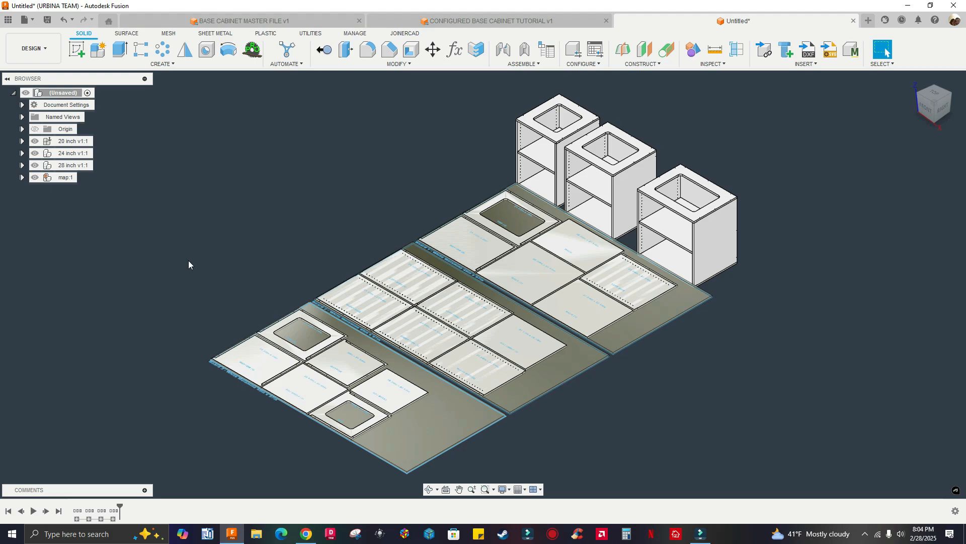
# - Isolate the map component and show all of its labelled sheets from above
pyautogui.rightClick(61, 179)
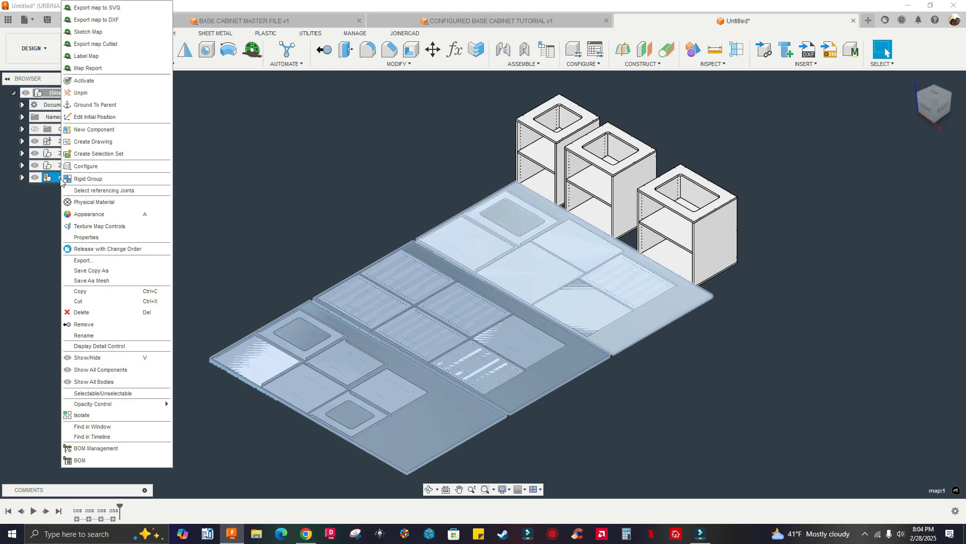
pyautogui.click(81, 415)
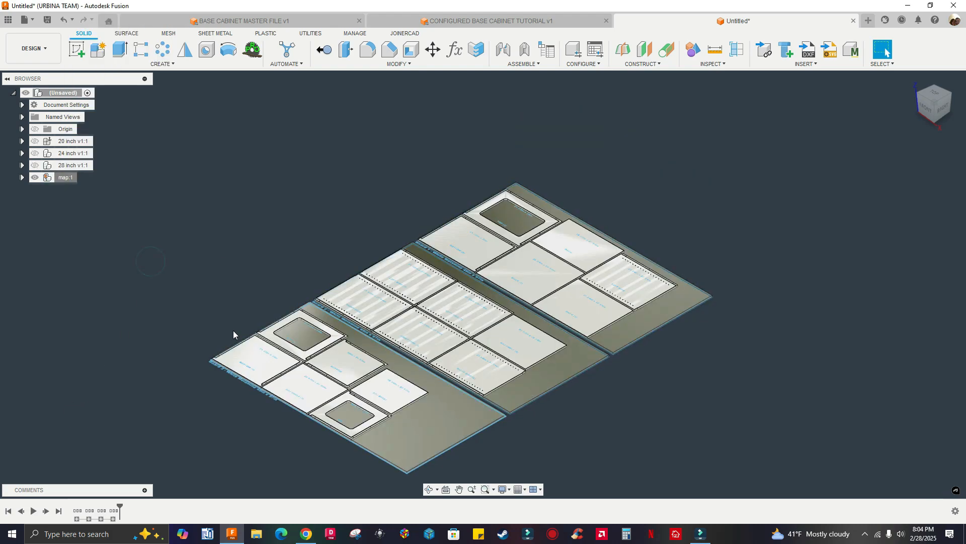
pyautogui.moveTo(288, 347); pyautogui.dragTo(317, 300, button='middle')
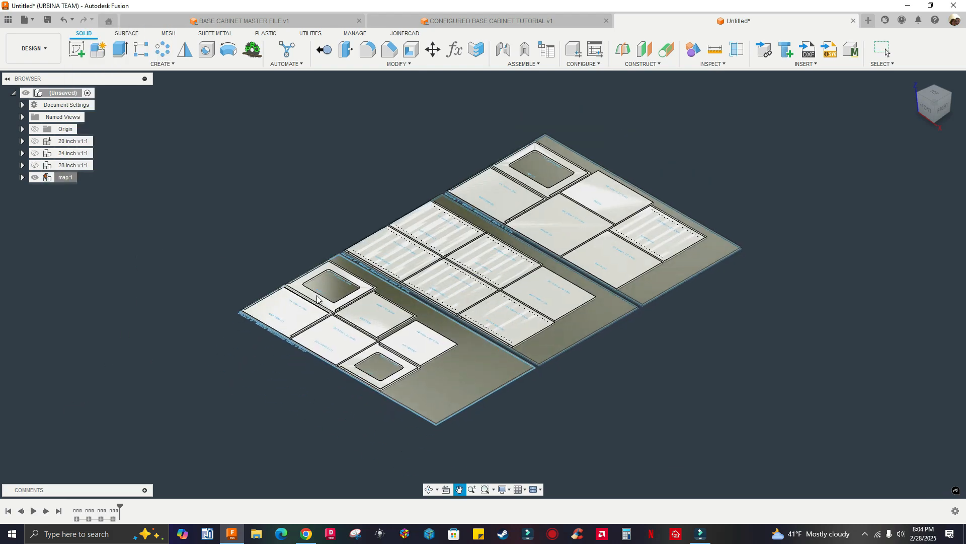
pyautogui.click(935, 96)
pyautogui.scroll(-3, 432, 282)
pyautogui.scroll(3, 614, 307)
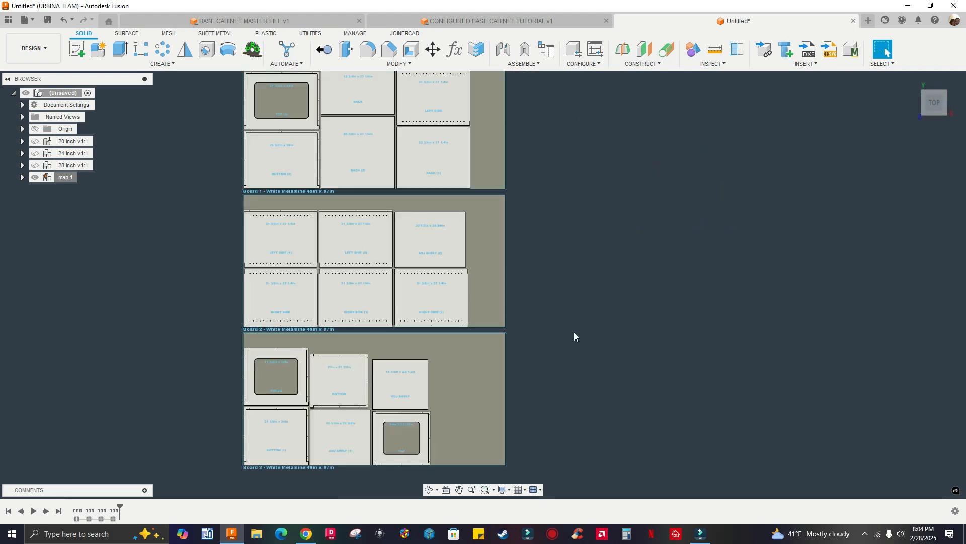
pyautogui.scroll(-3, 599, 320)
pyautogui.scroll(2, 615, 312)
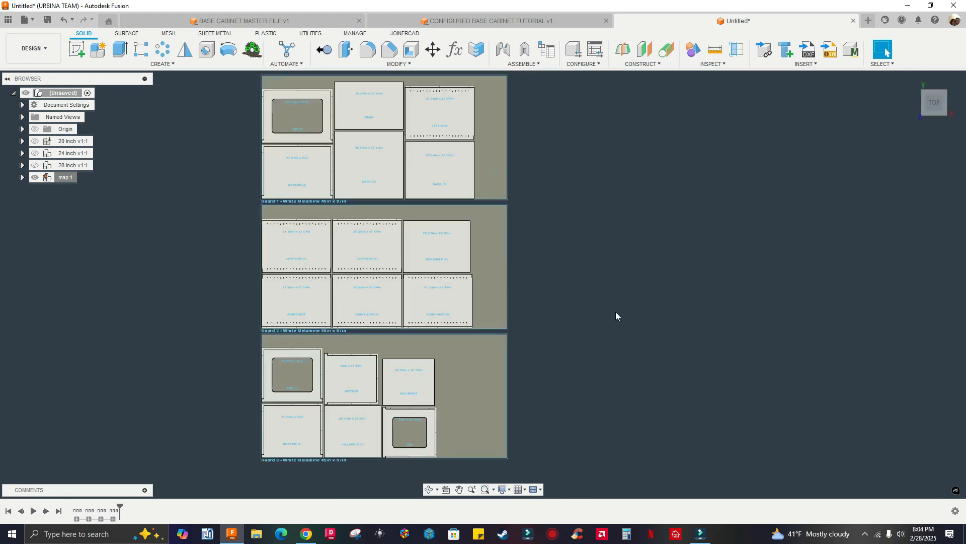
pyautogui.scroll(-1, 612, 307)
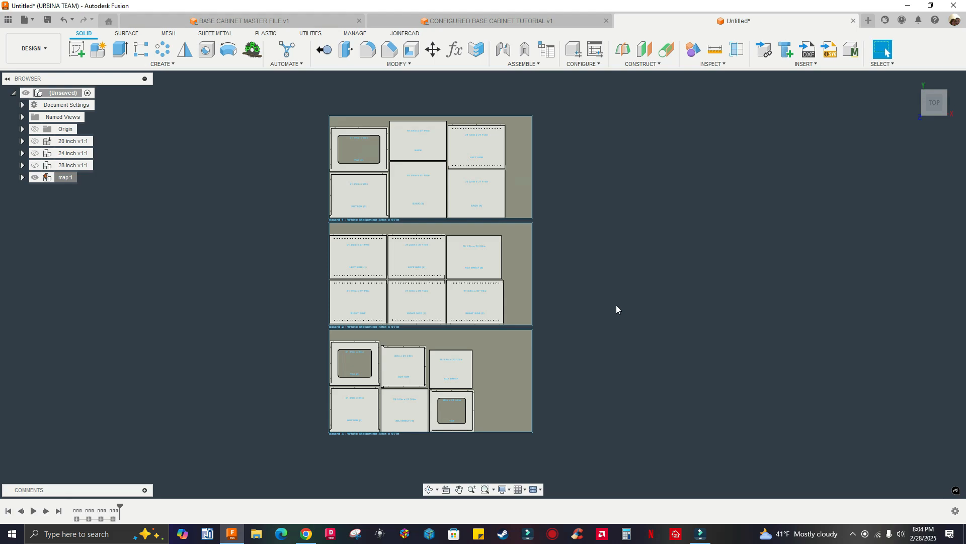